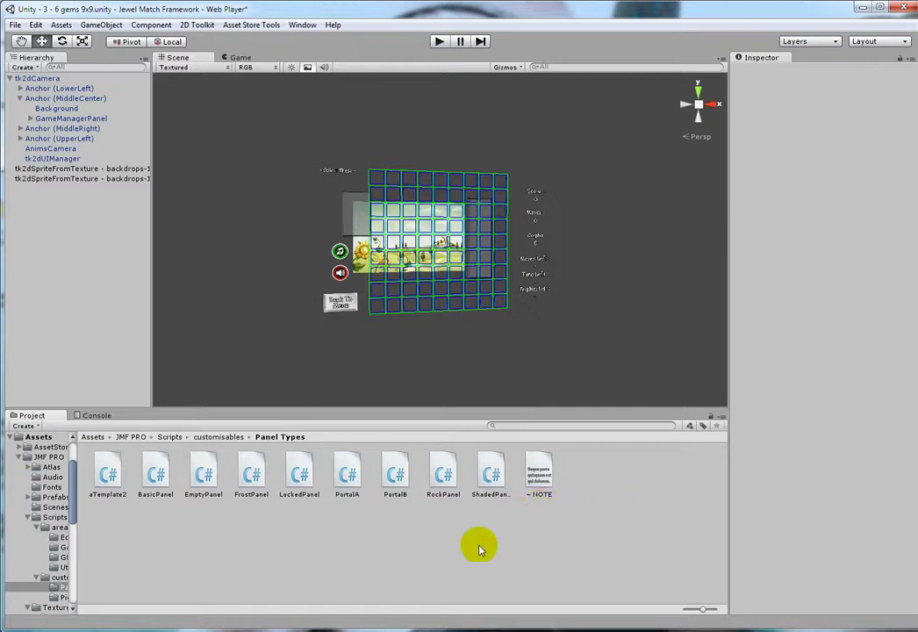
Look over the PortalA and PortalB scripts in the Panel Types folder.
click(348, 476)
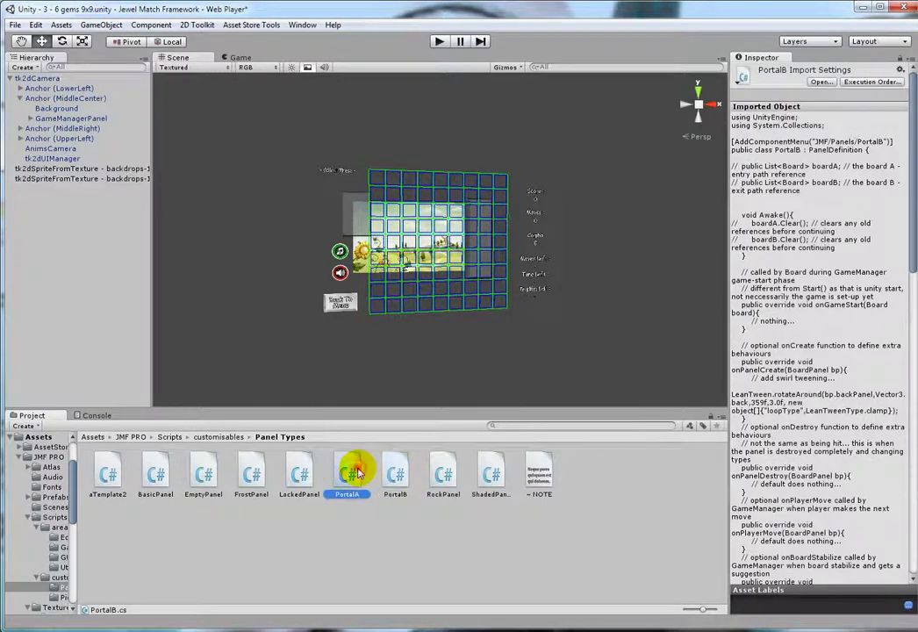
key(Right)
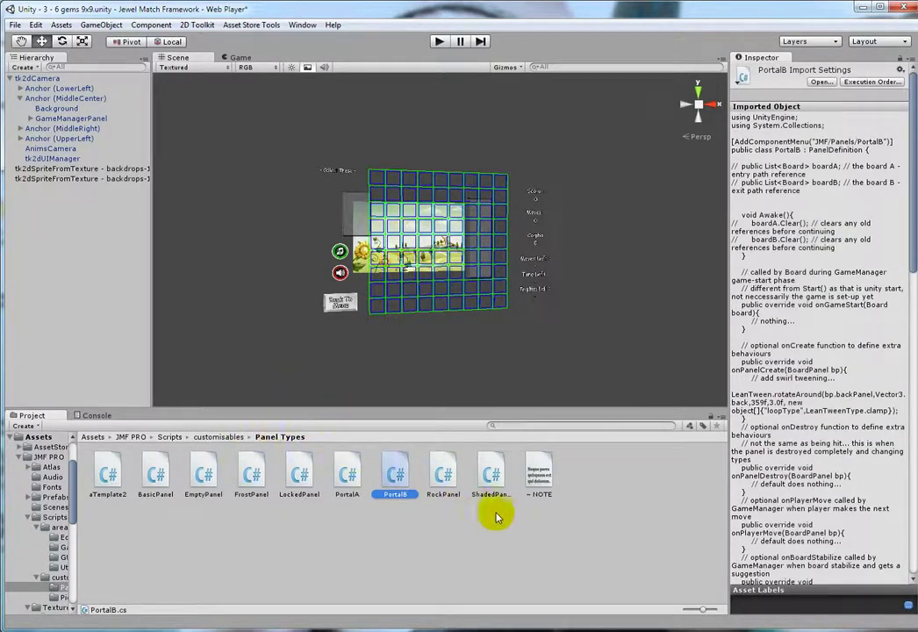
click(466, 549)
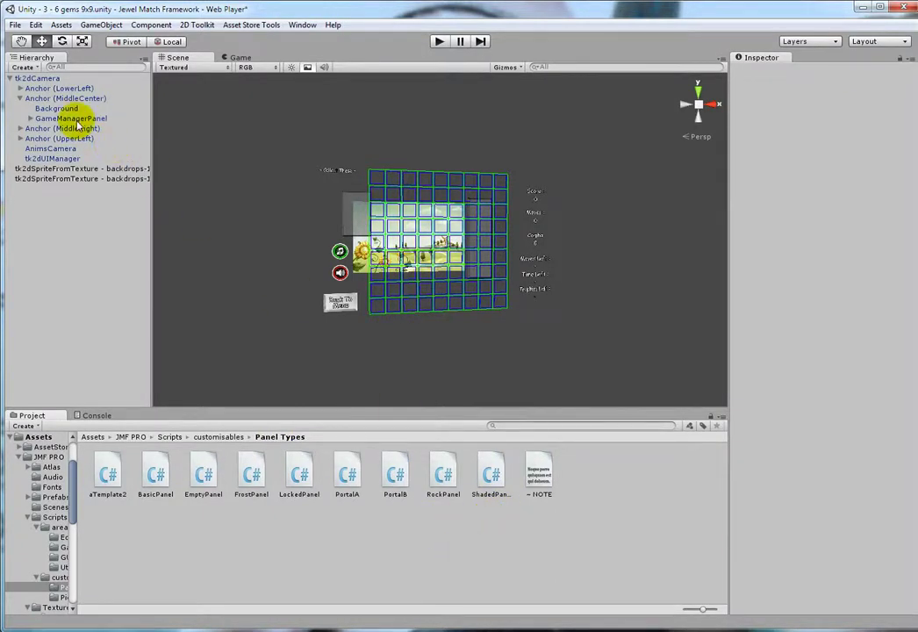
Inspect the Portal A and Portal B component settings on the PanelsManager object under GameManagerPanel.
click(29, 117)
click(51, 128)
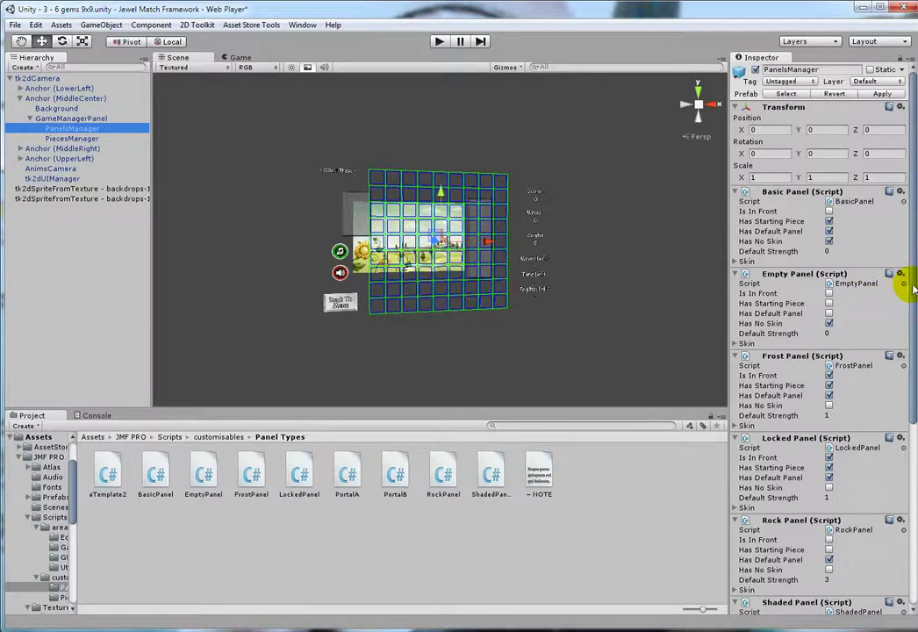
drag(913, 290, 904, 459)
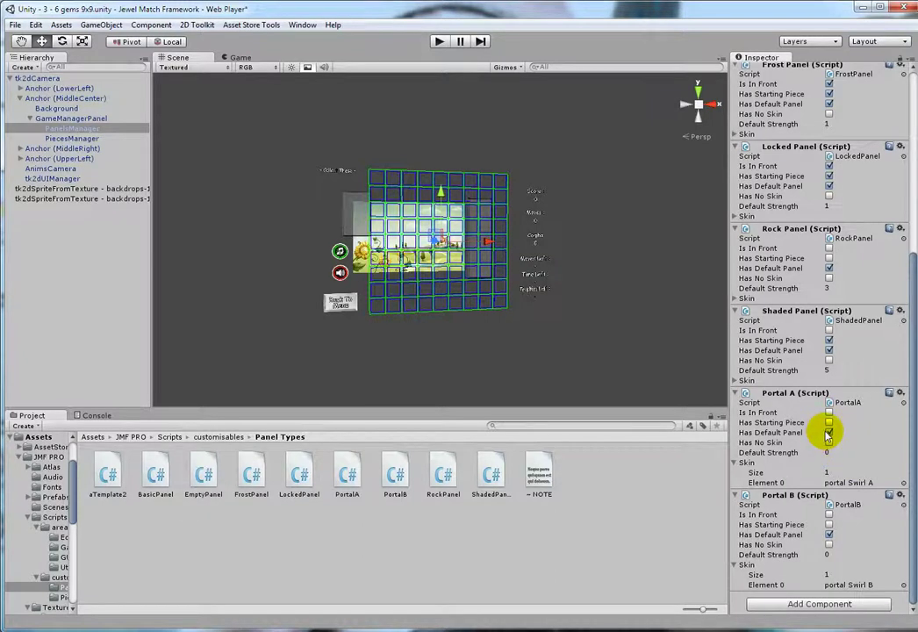
click(828, 432)
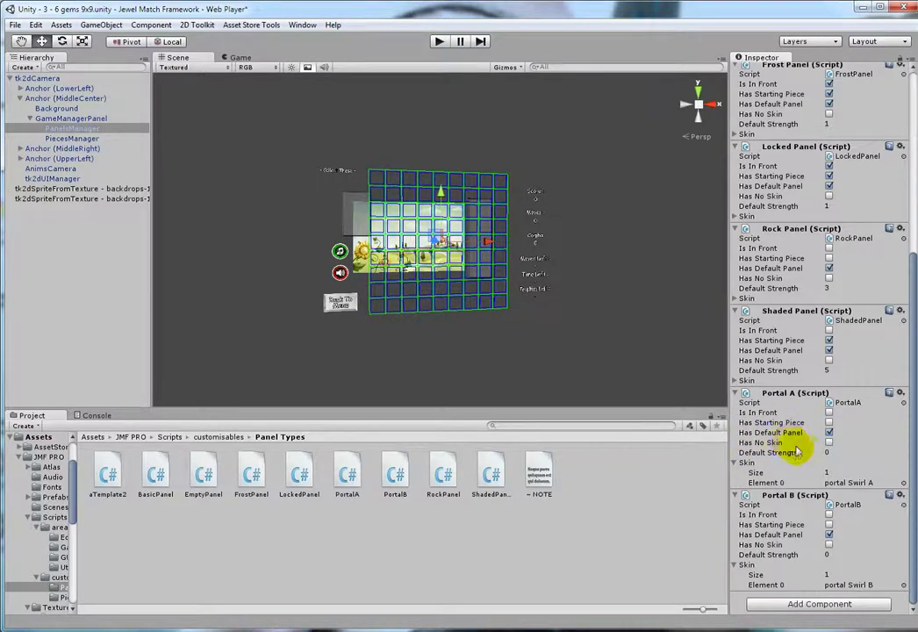
Read the panel property descriptions in the ~ NOTE file, and return to the portal components of PanelsManager.
click(546, 473)
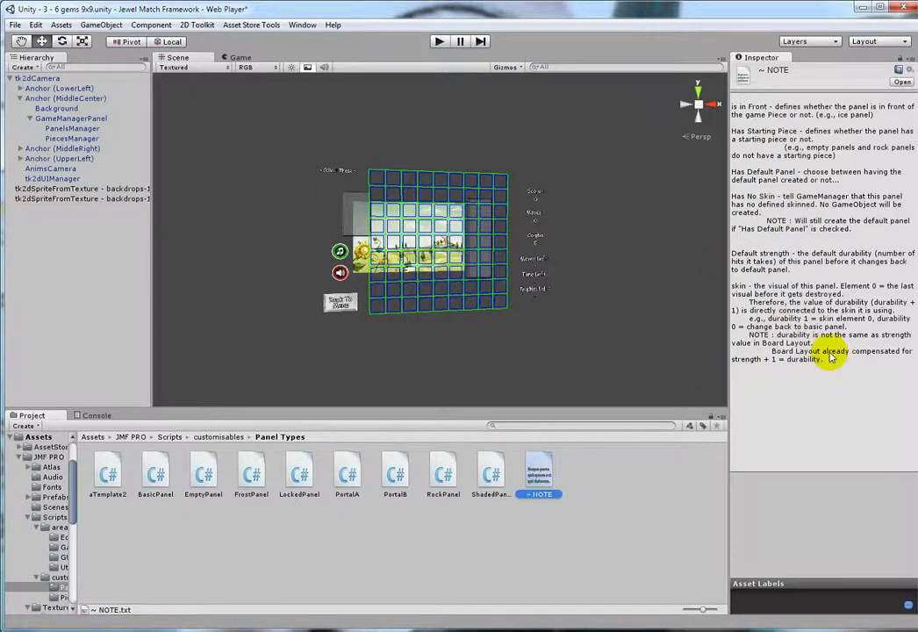
click(88, 129)
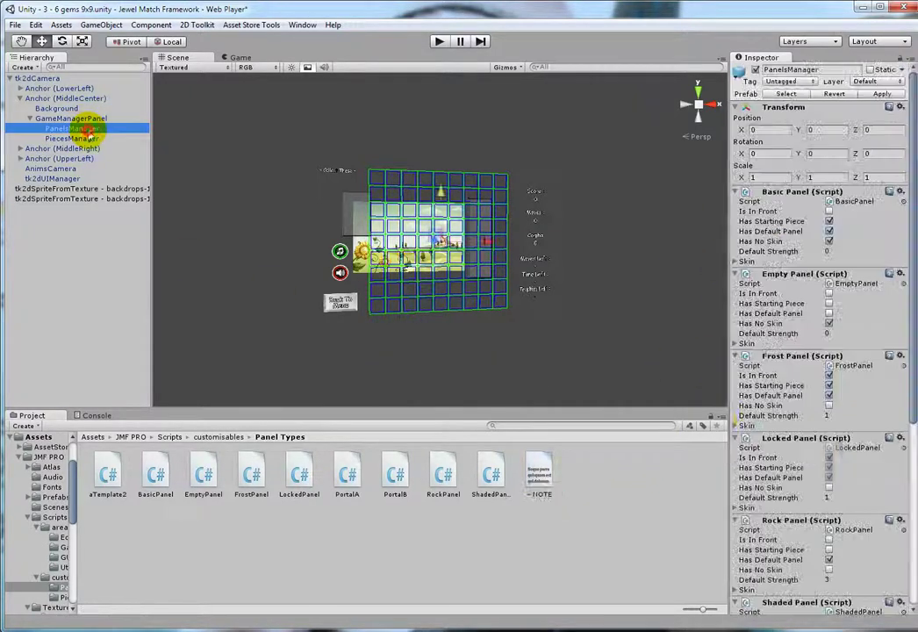
scroll(785, 507, down, 5)
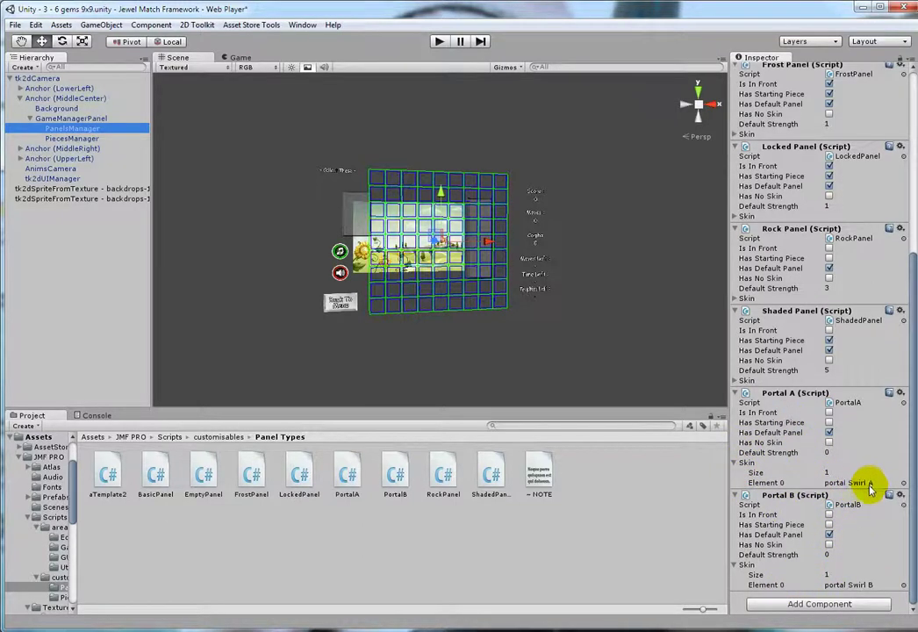
Launch the Board Setup window from GameManagerPanel's Board Layout and cycle the first portal A cell's panel type forward and back.
click(114, 117)
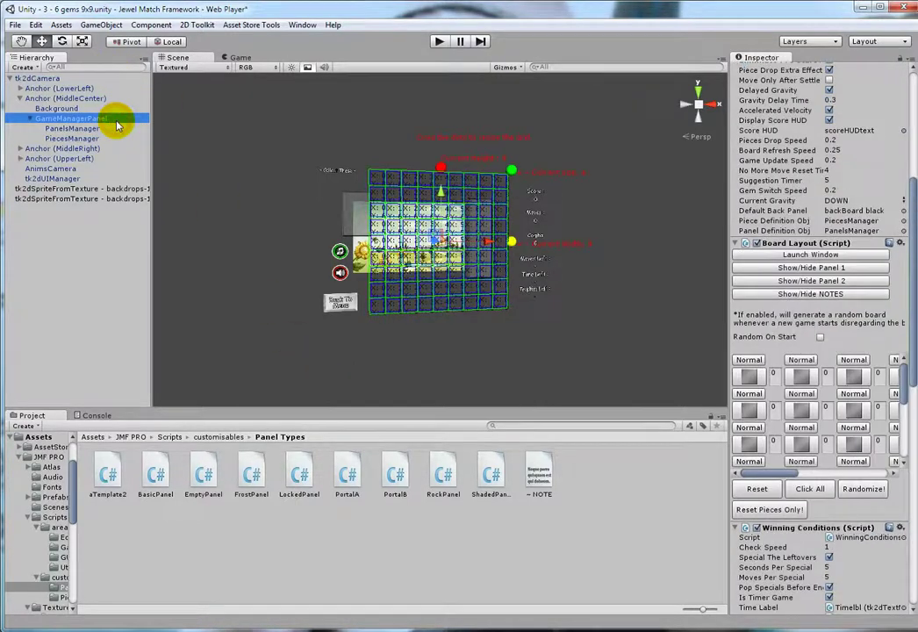
click(811, 256)
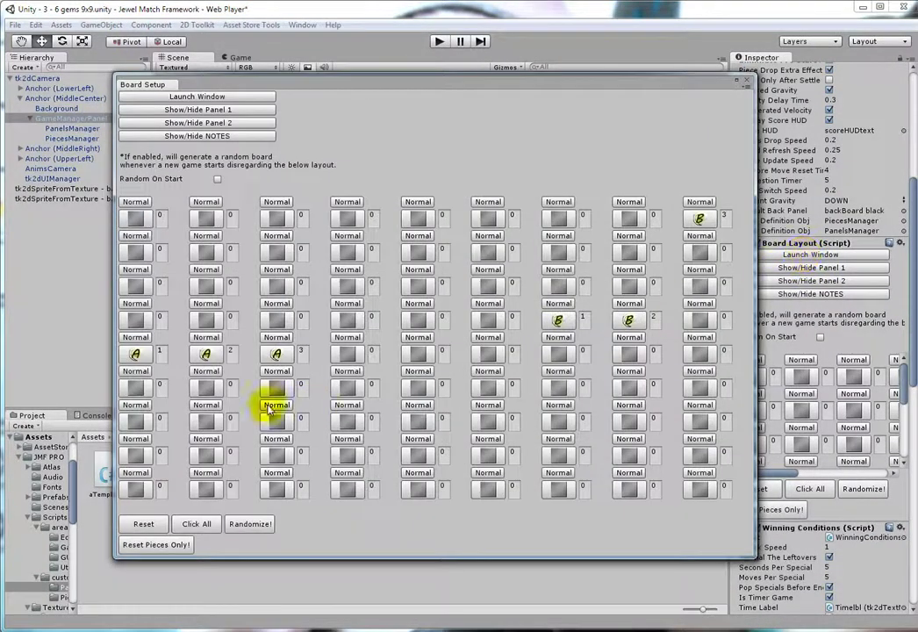
click(140, 355)
right_click(136, 353)
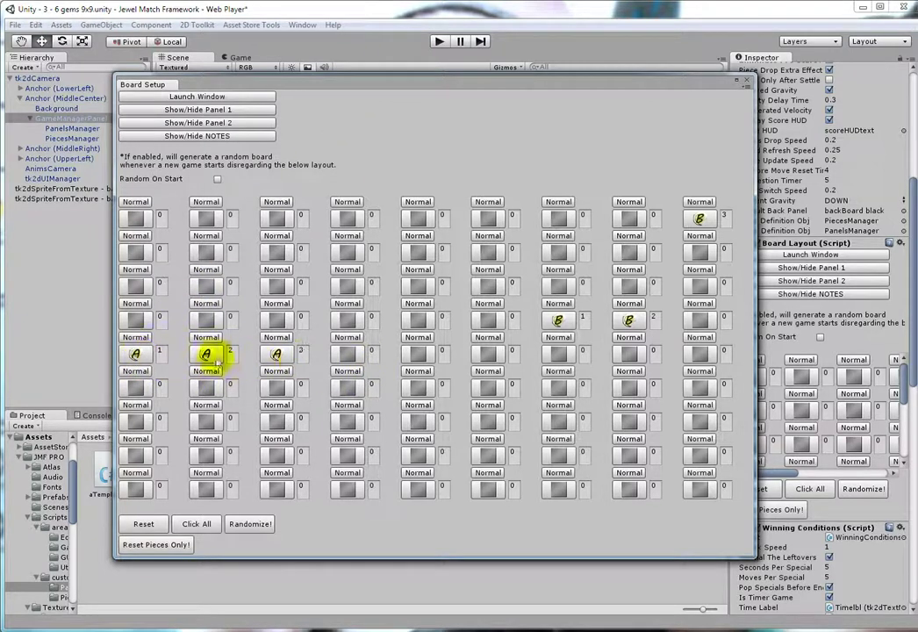
Review the portal textures in the Panel Edit Visuals list, and examine the first portal A cell's strength value.
click(214, 110)
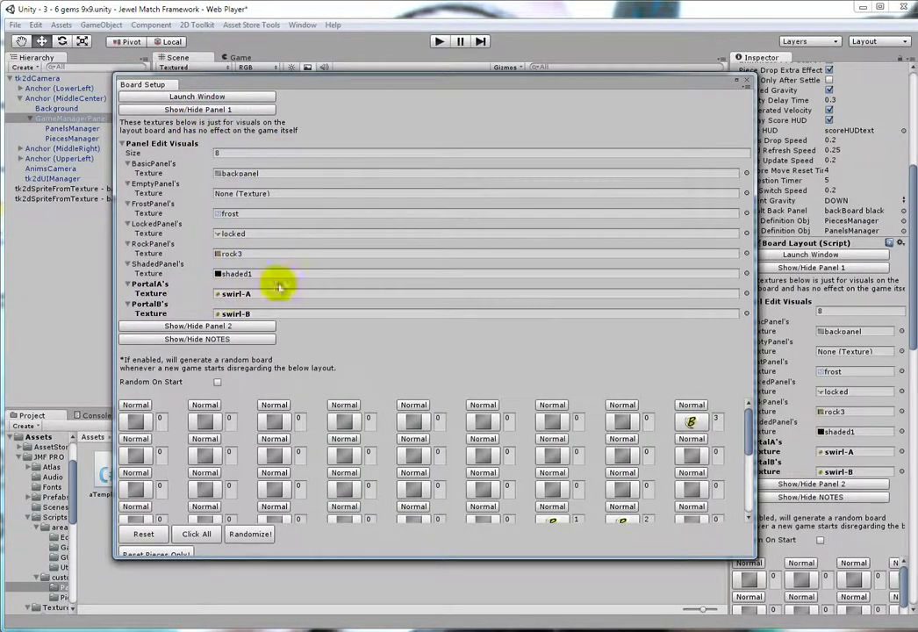
click(227, 109)
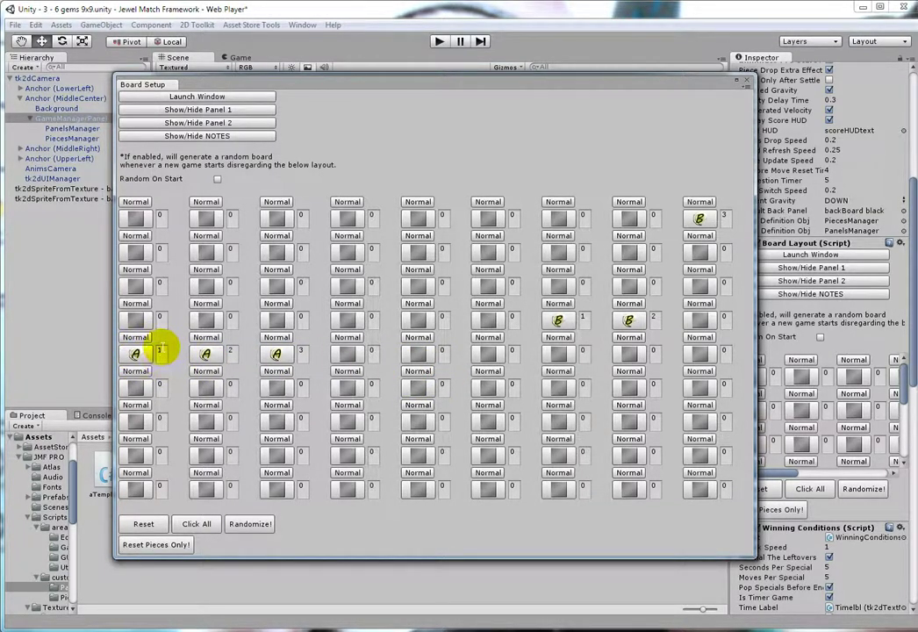
click(161, 352)
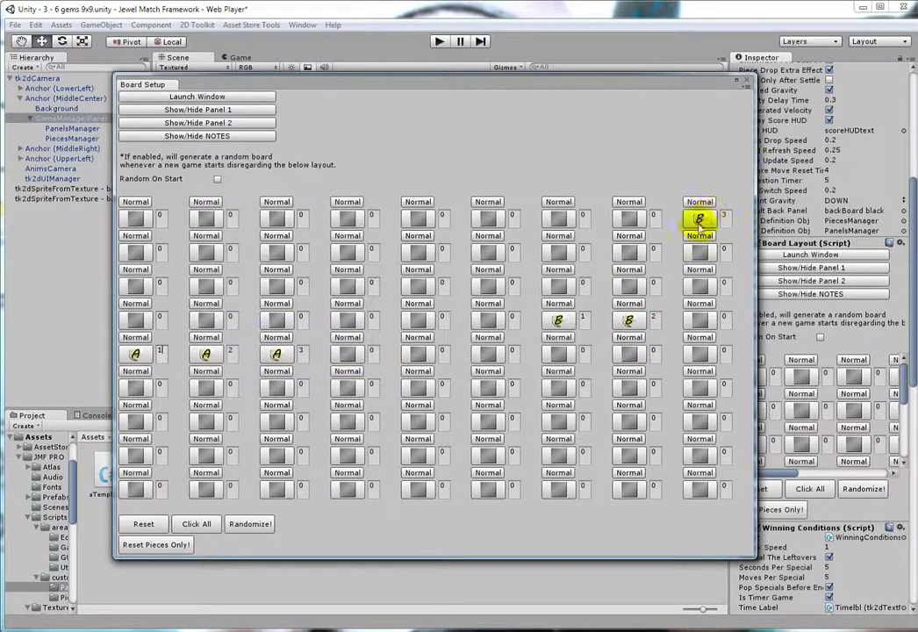
Place a portal A panel in the third row, fourth column of the board layout and set its strength to 8.
click(354, 288)
click(350, 289)
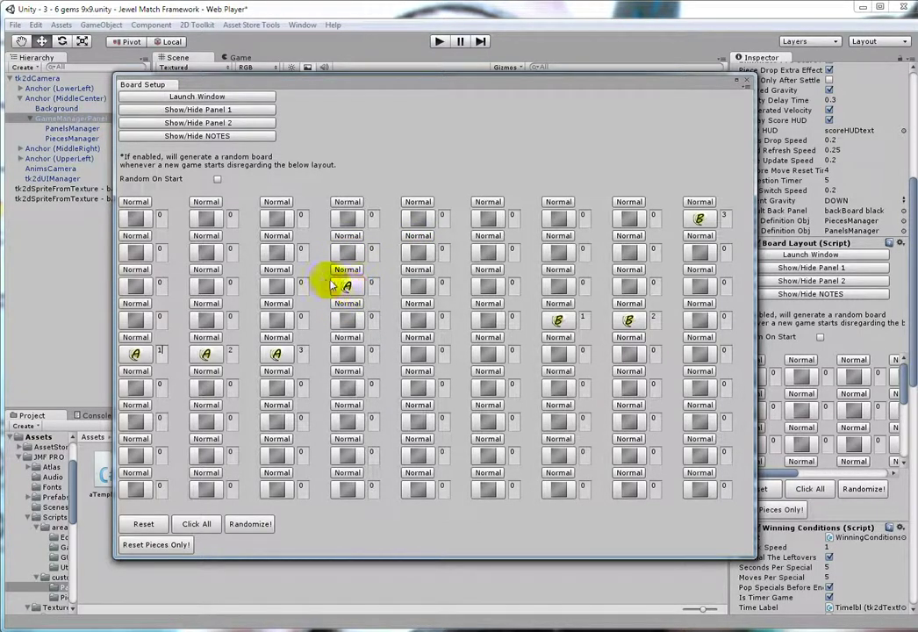
click(372, 283)
text(0)
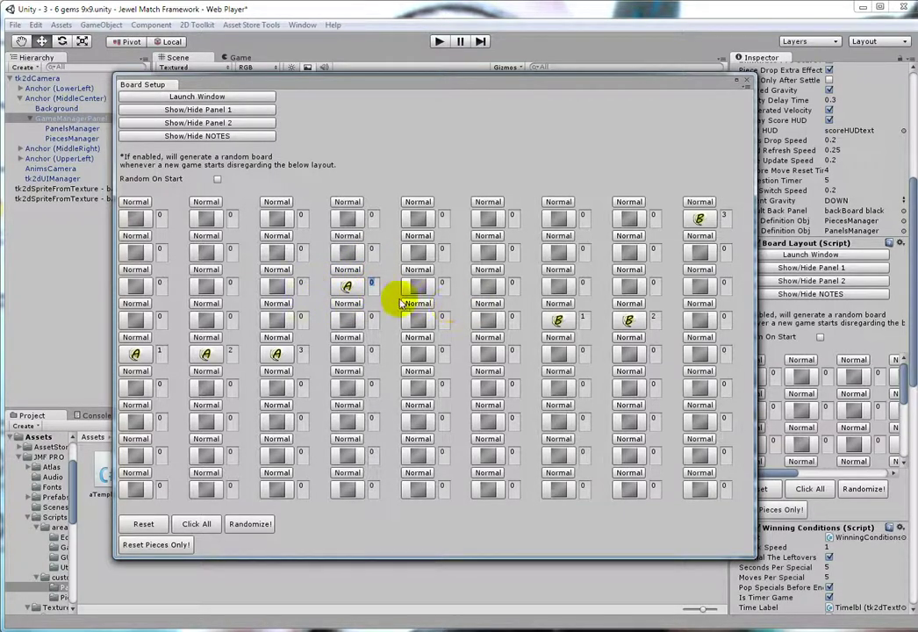
text(8)
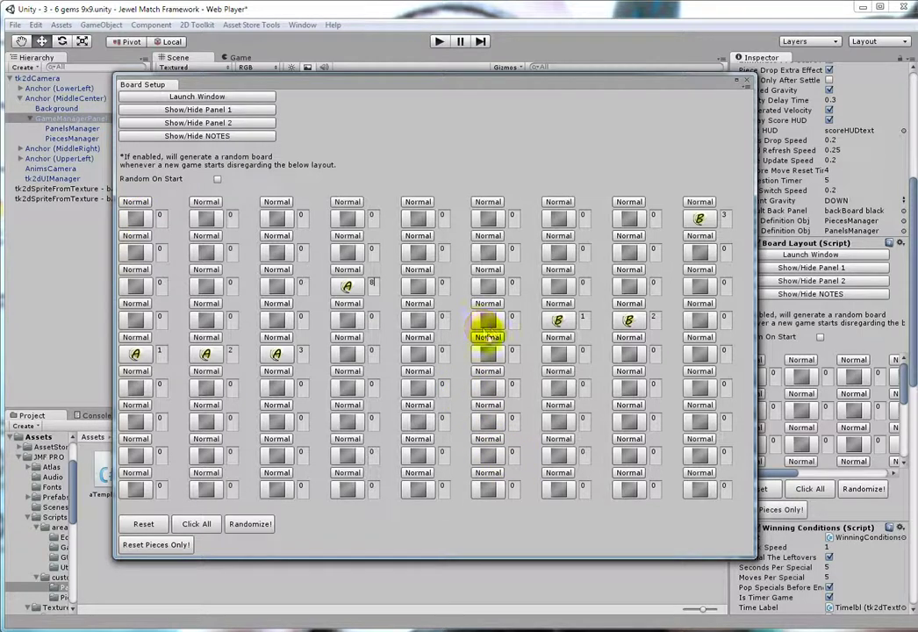
Place the matching portal B panel in the second row, sixth column and set its strength to 8.
click(488, 253)
click(513, 250)
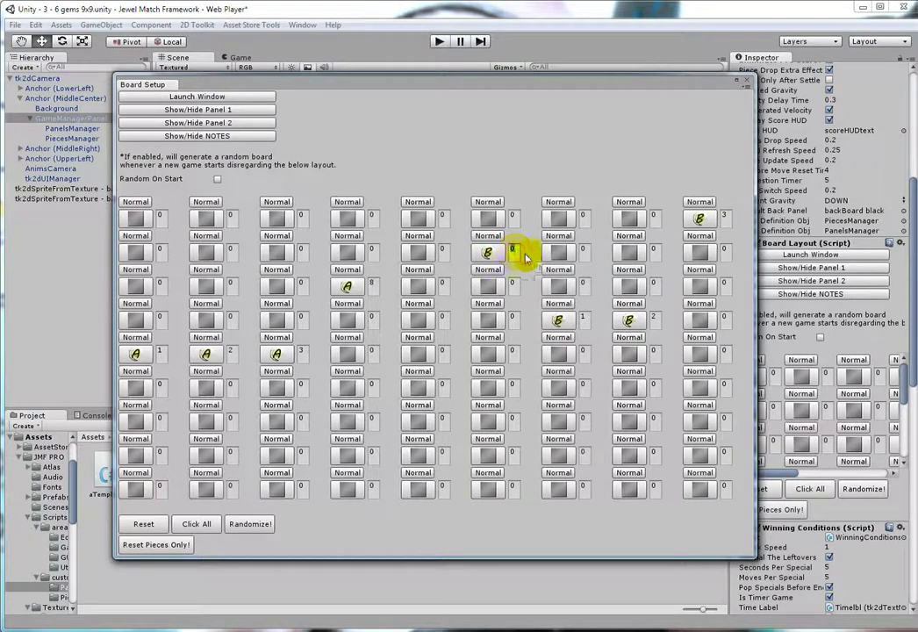
text(8)
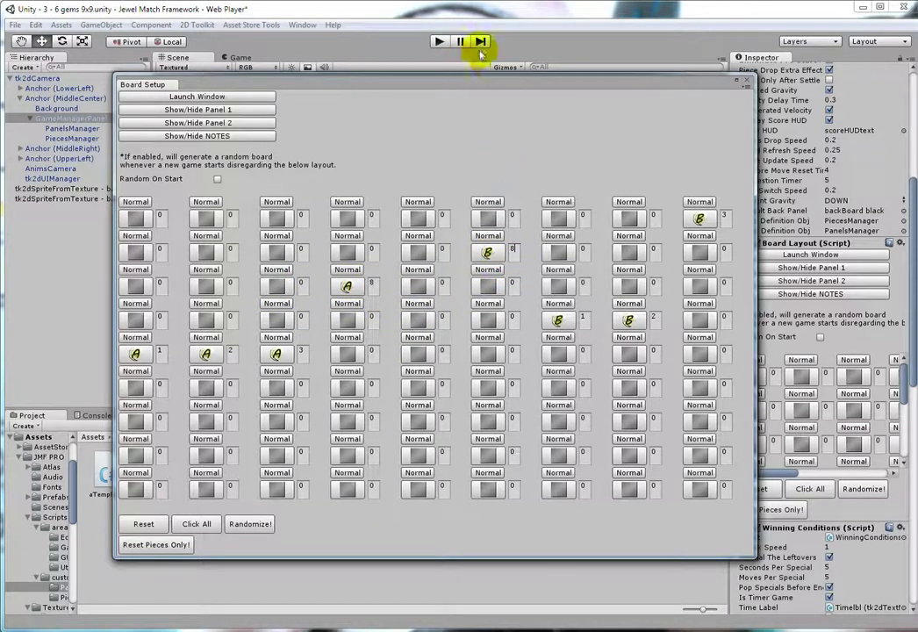
Close the Board Setup window, run the game and swap gems around the board to test pieces travelling through the portals.
click(746, 82)
click(439, 41)
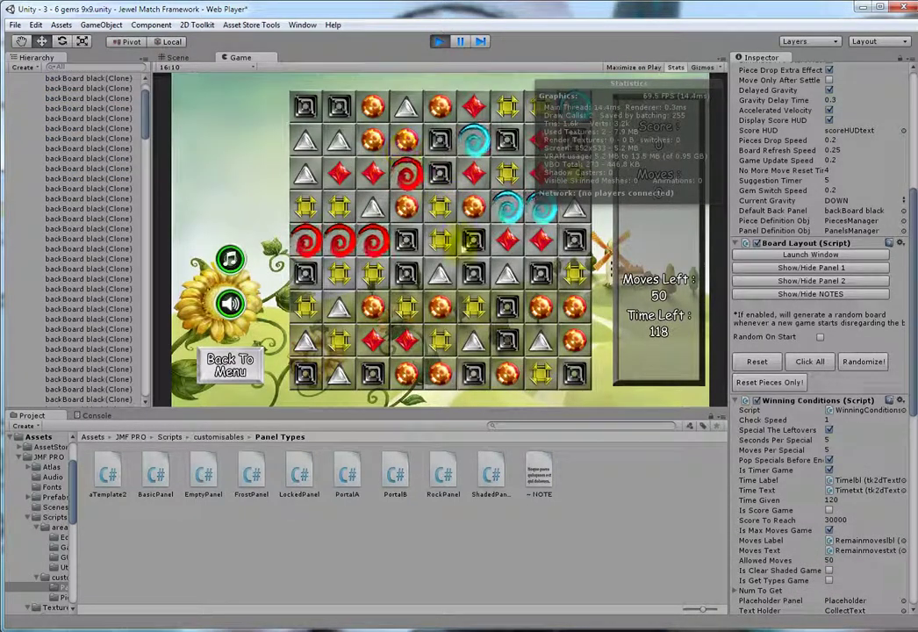
drag(507, 309, 474, 307)
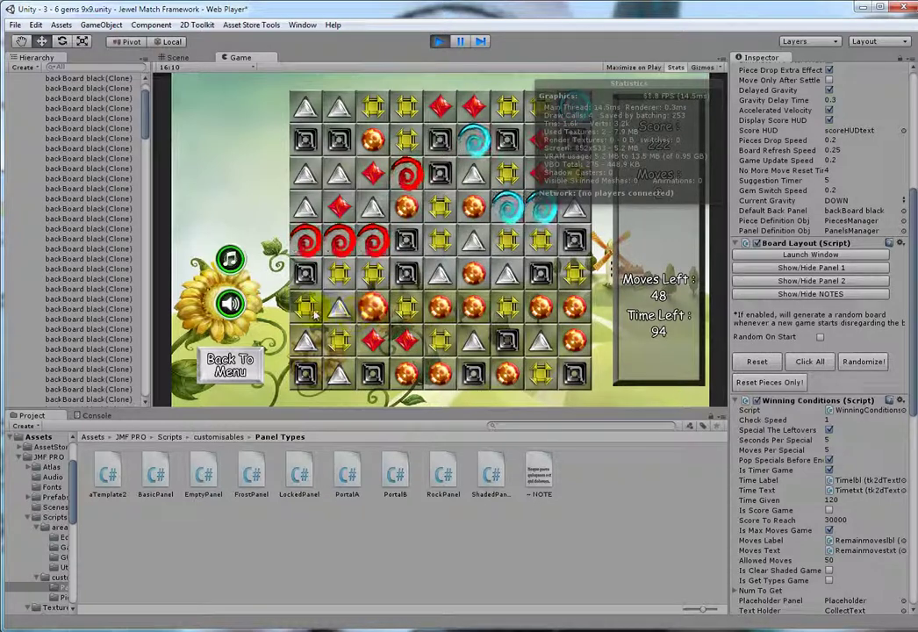
drag(309, 302, 342, 303)
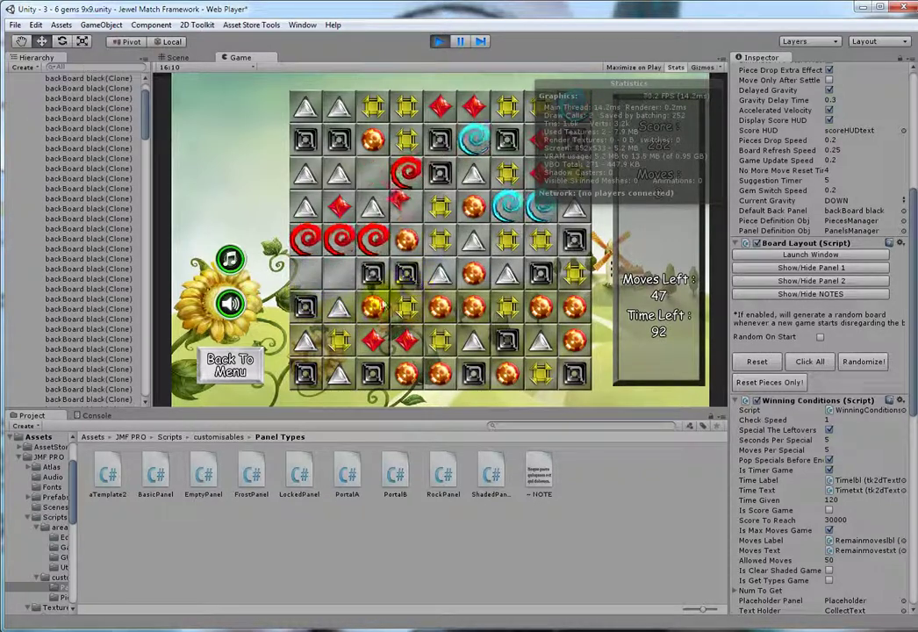
drag(305, 341, 339, 341)
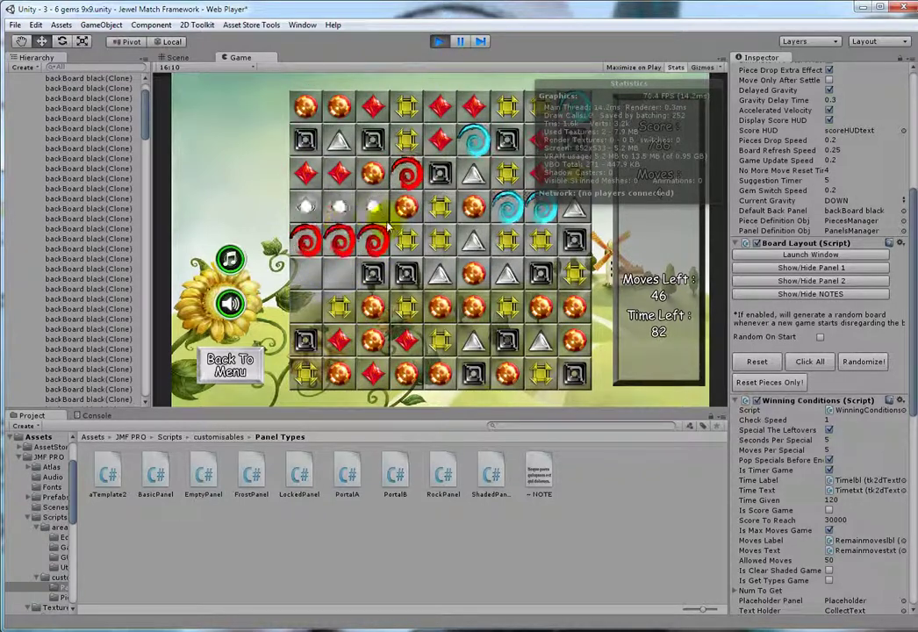
drag(341, 177, 340, 209)
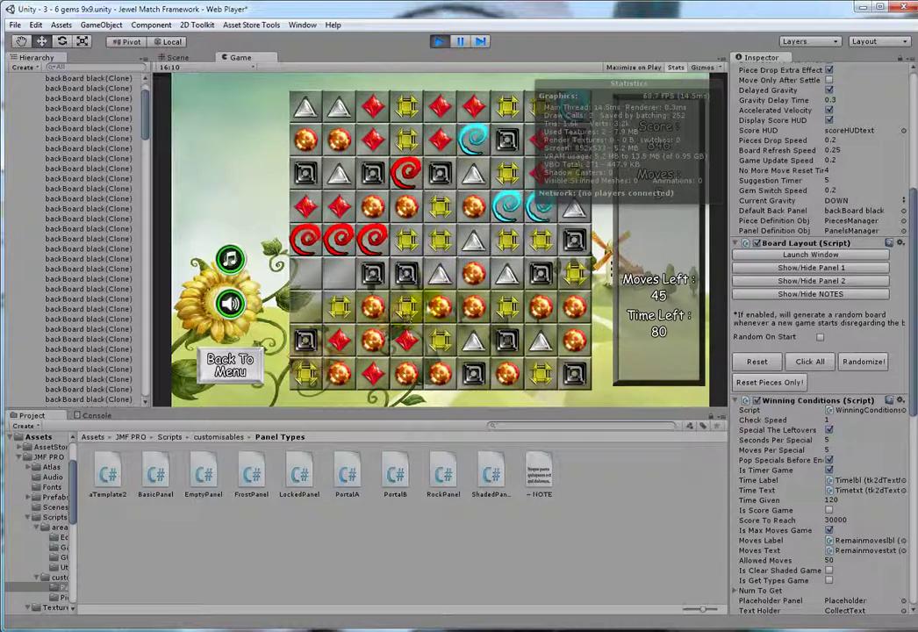
drag(376, 318, 408, 314)
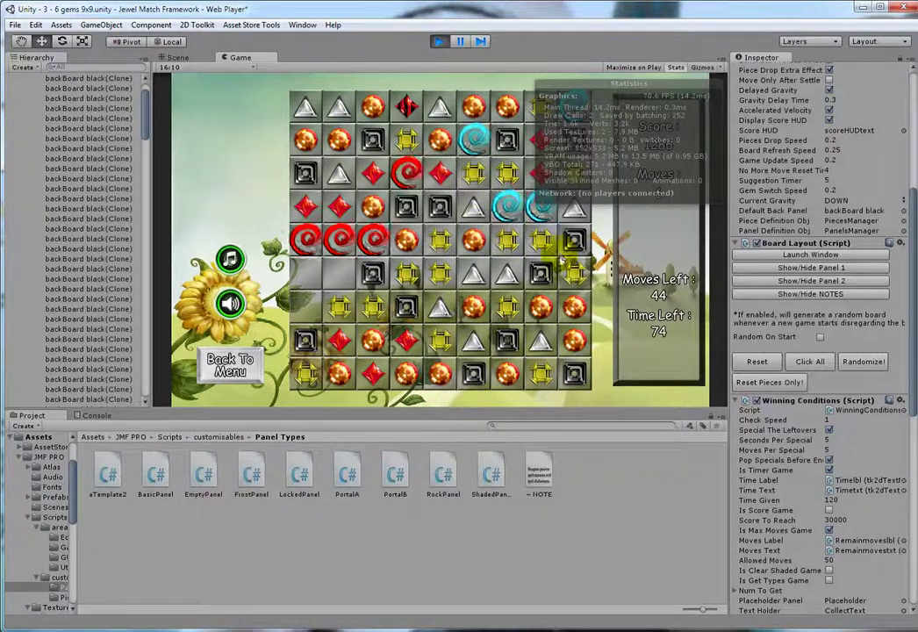
drag(575, 273, 573, 239)
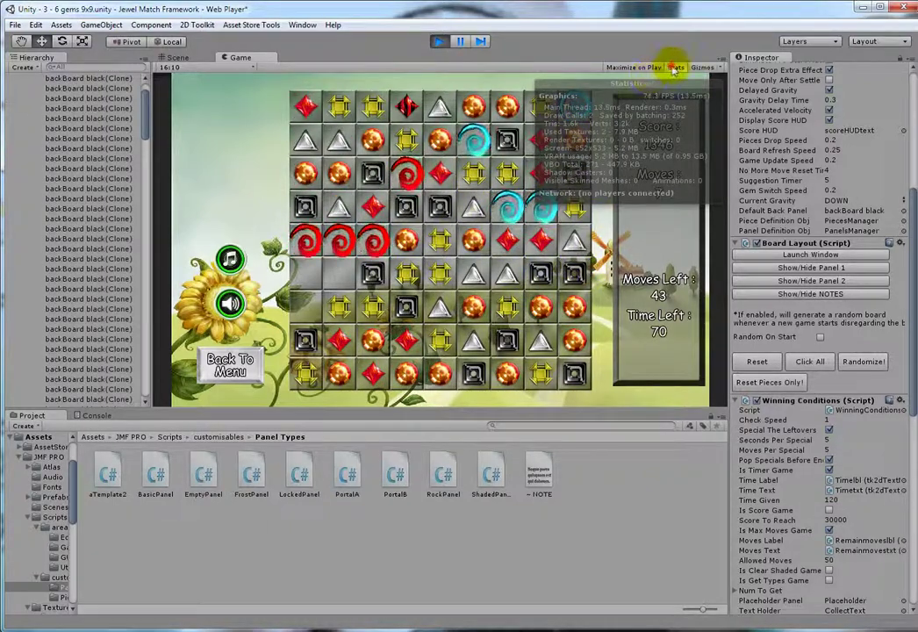
Hide the game statistics overlay, make one more gem swap in the seventh row, and stop the game.
click(674, 69)
drag(507, 306, 474, 306)
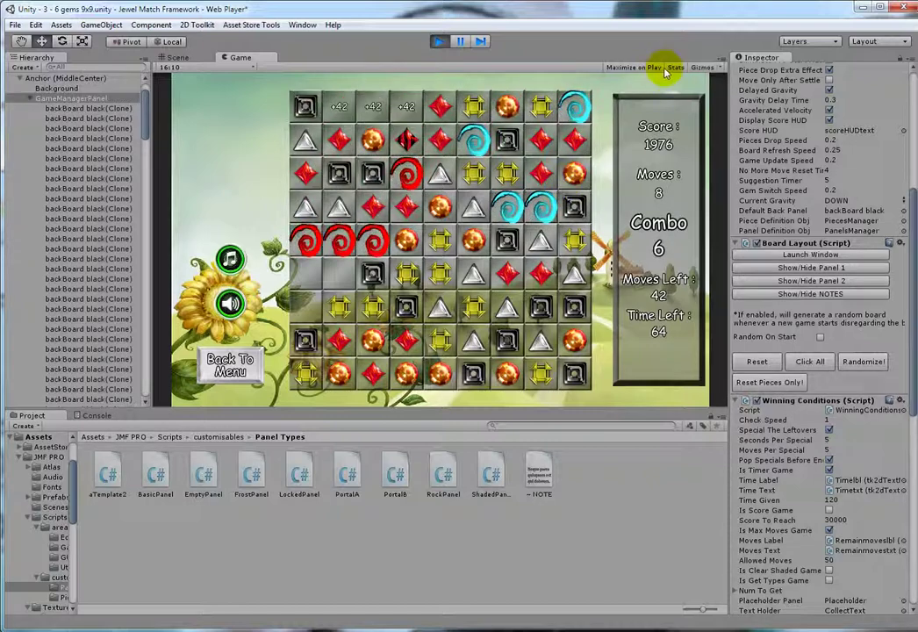
click(439, 41)
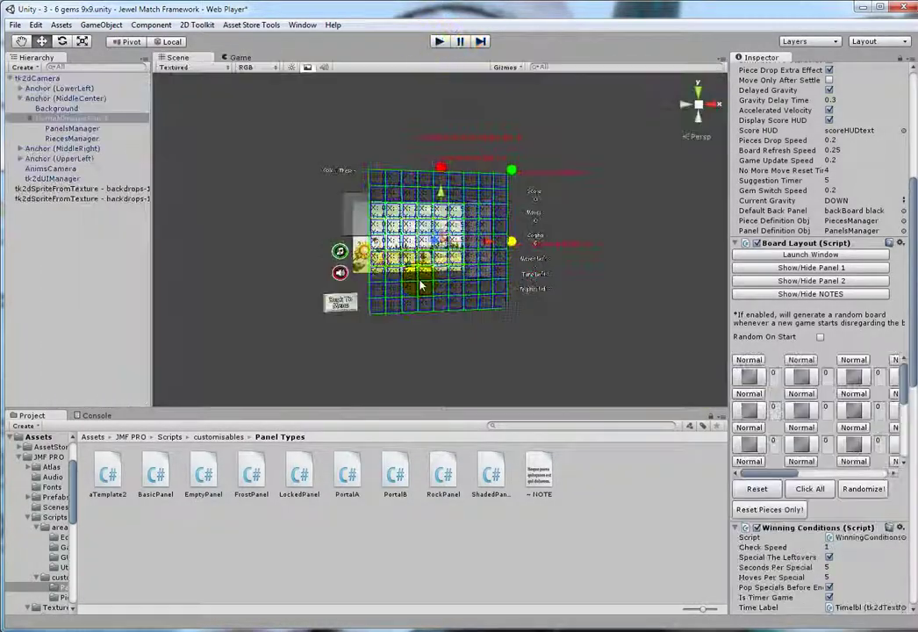
Open the PortalA script in MonoDevelop and examine how onGameStart finds and saves the matching portal exit pairs.
double_click(348, 474)
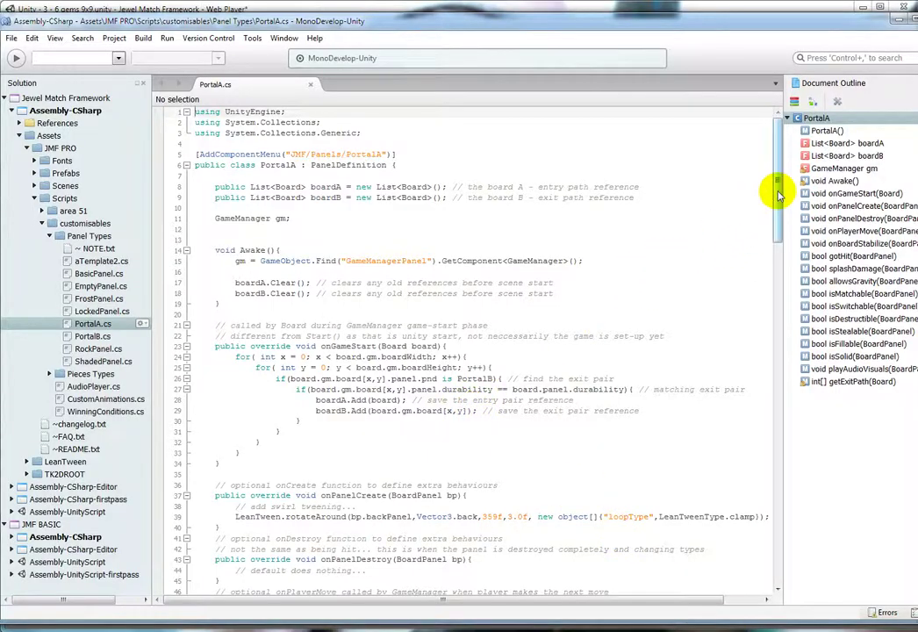
mouse_move(777, 195)
mouse_down()
mouse_move(776, 207)
mouse_move(769, 198)
mouse_up()
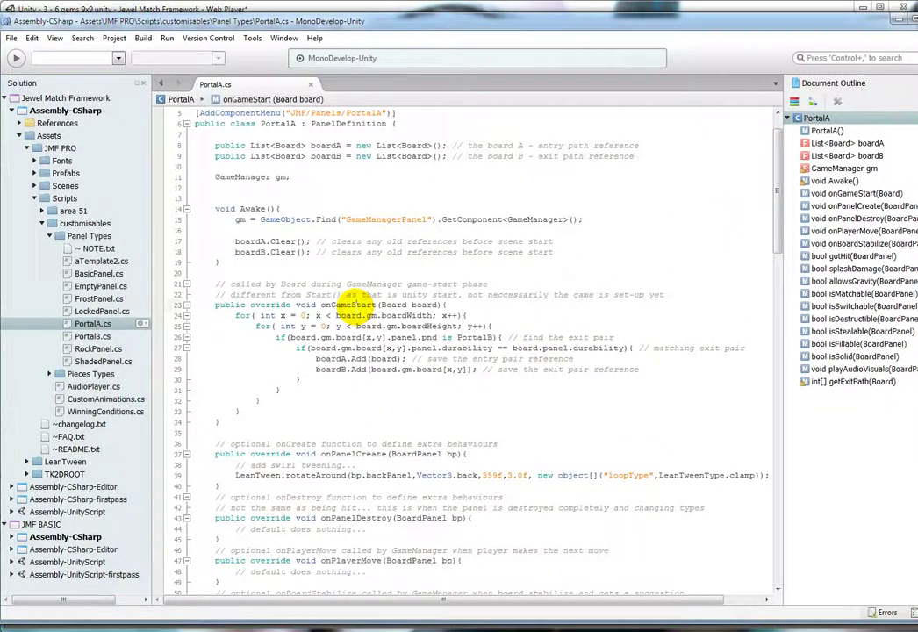
click(355, 305)
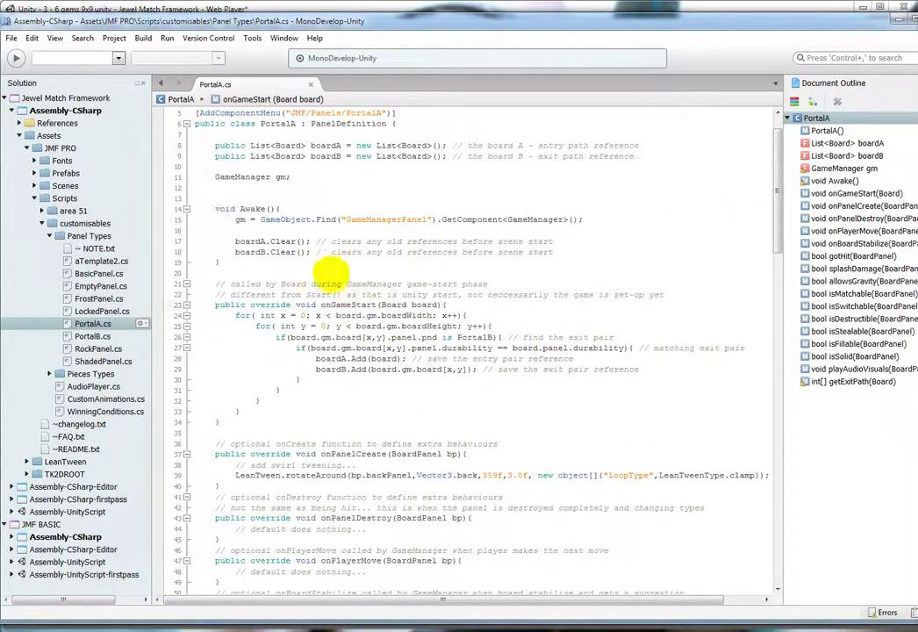
drag(772, 194, 778, 220)
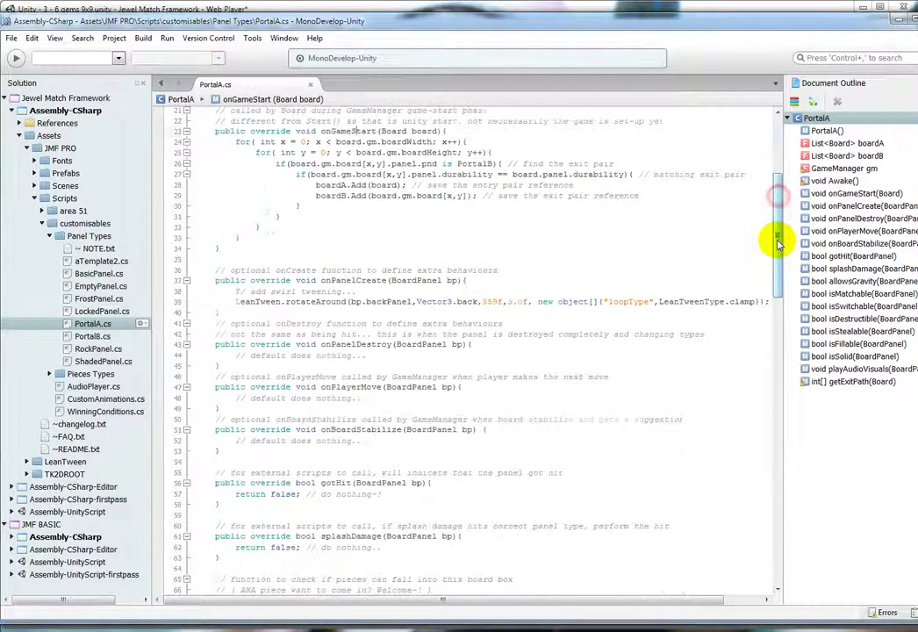
drag(353, 143, 377, 224)
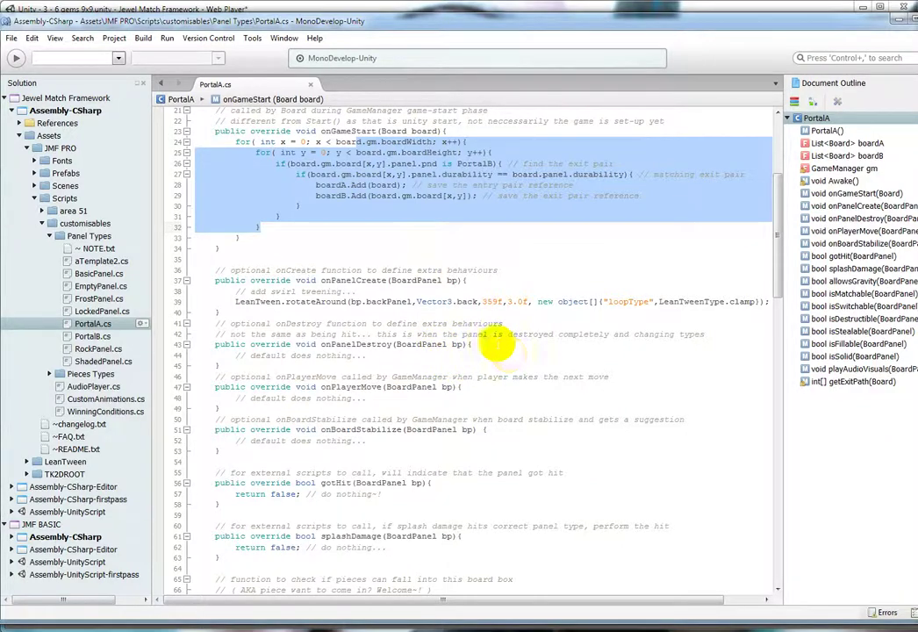
scroll(465, 281, up, 2)
scroll(435, 256, up, 3)
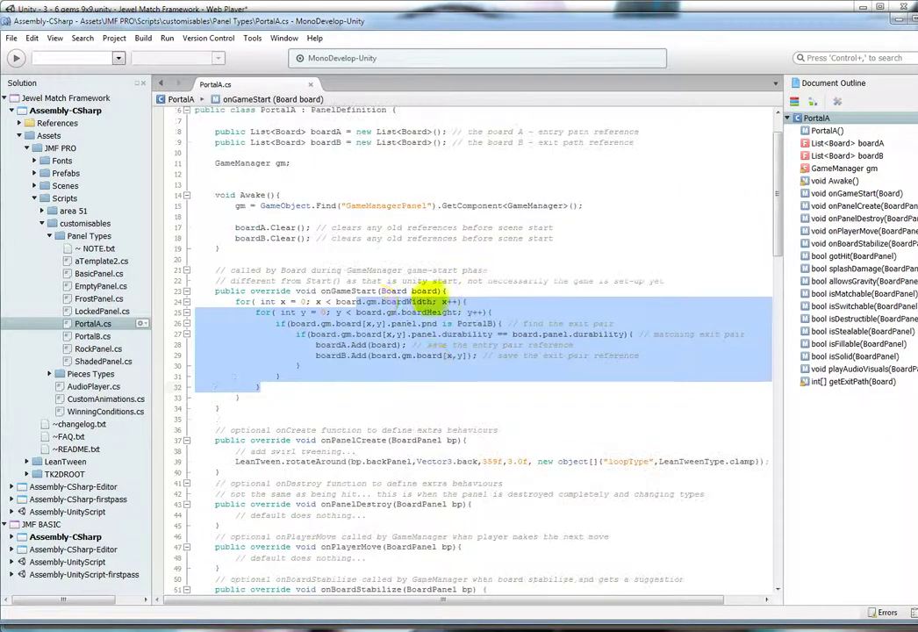
Examine the onPanelCreate function in the PortalA script, focusing on the LeanTween.rotateAround line that adds the swirl tweening.
scroll(535, 360, down, 3)
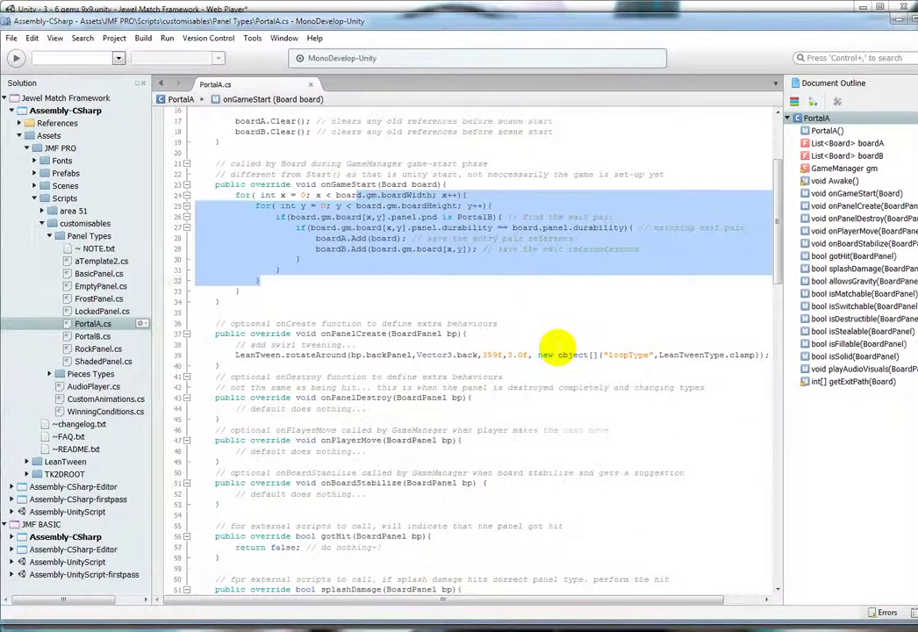
drag(386, 334, 331, 334)
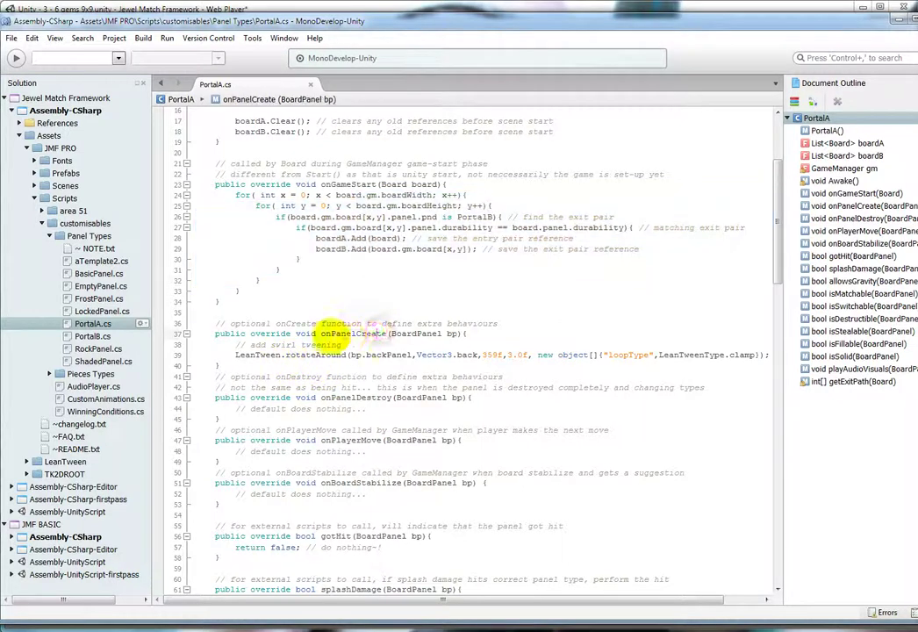
click(302, 352)
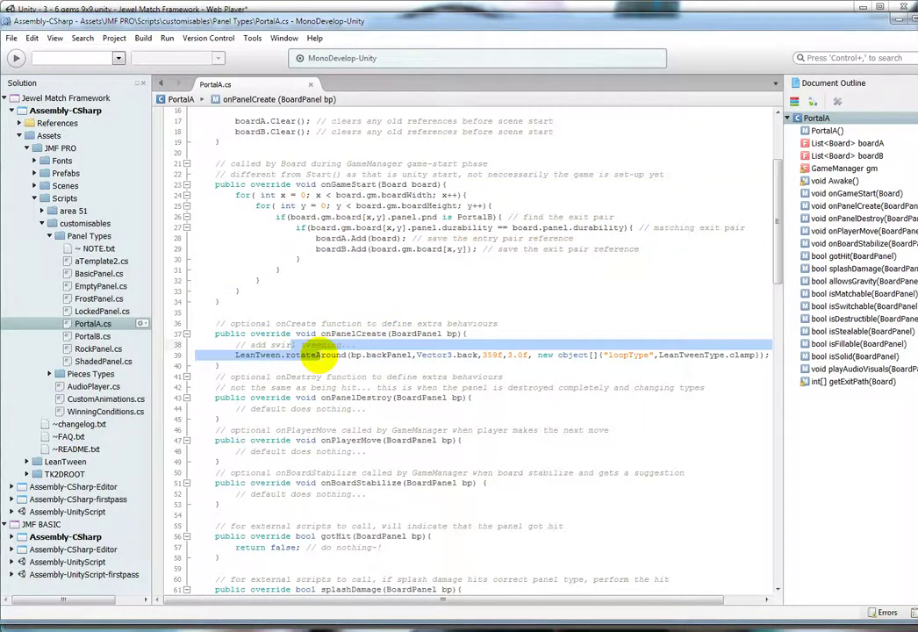
click(495, 354)
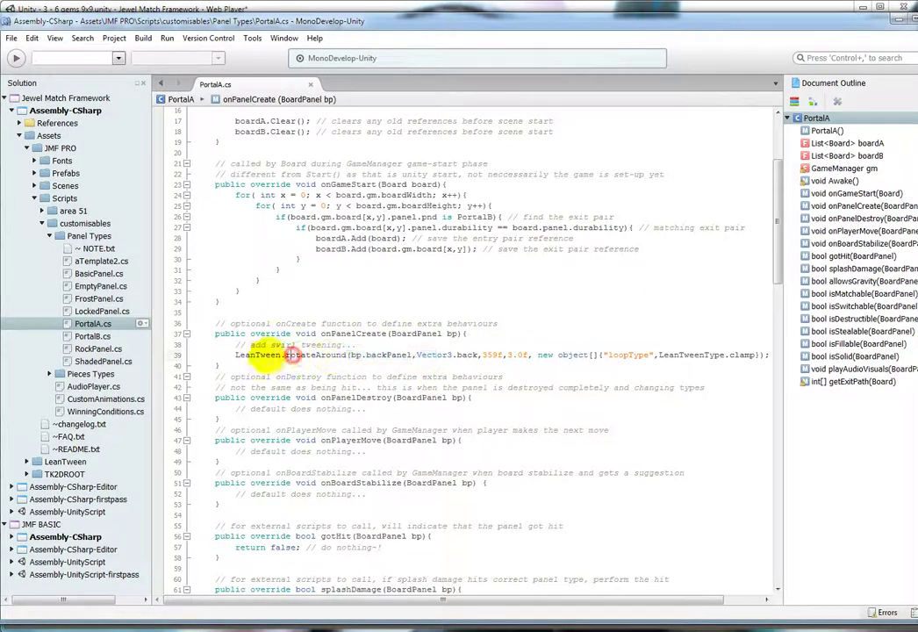
drag(236, 354, 325, 355)
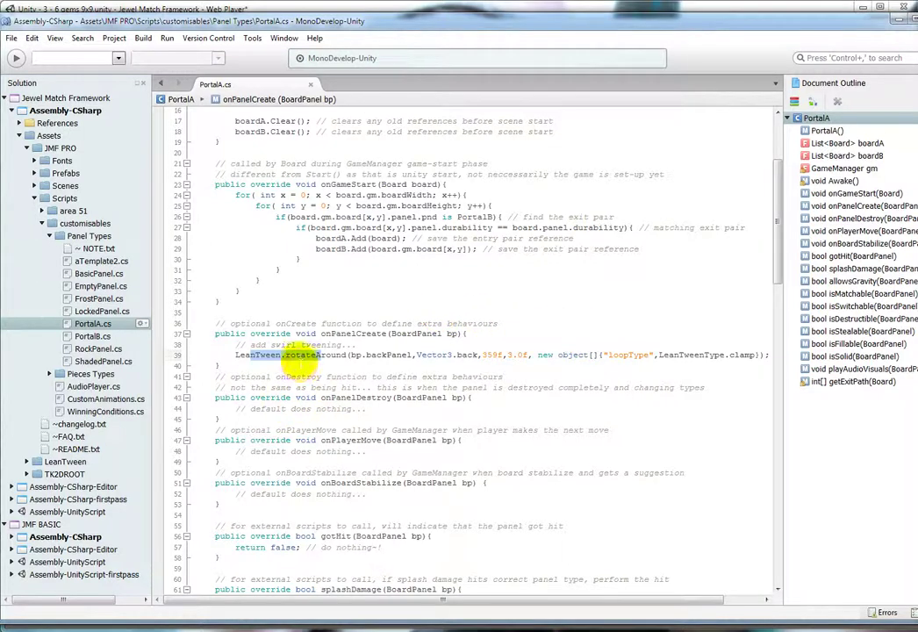
drag(236, 354, 413, 355)
drag(559, 355, 263, 354)
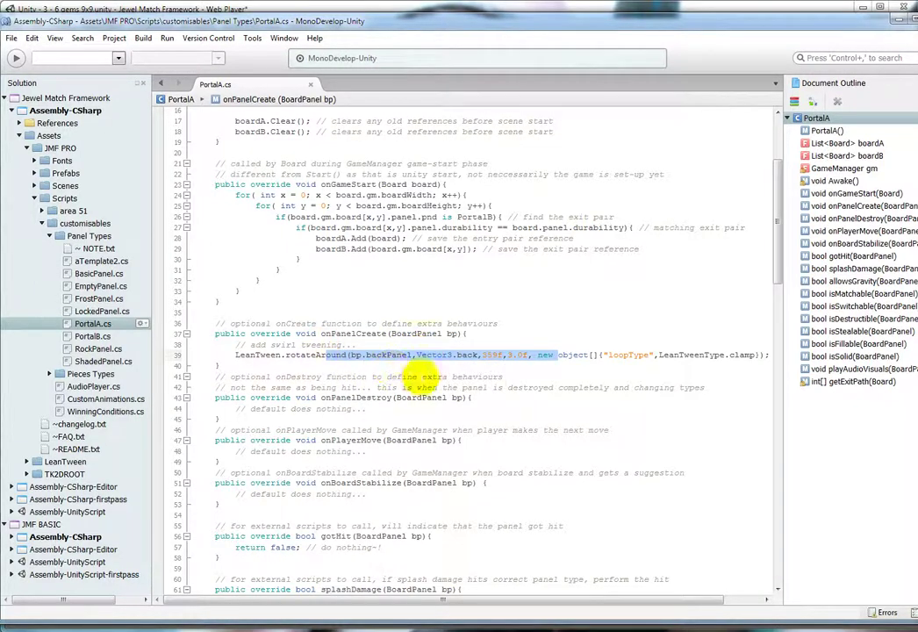
double_click(321, 345)
Review the allowsGravity teleport logic and the playAudioVisuals function in the PortalA script, and return to the start of the file.
scroll(463, 397, down, 12)
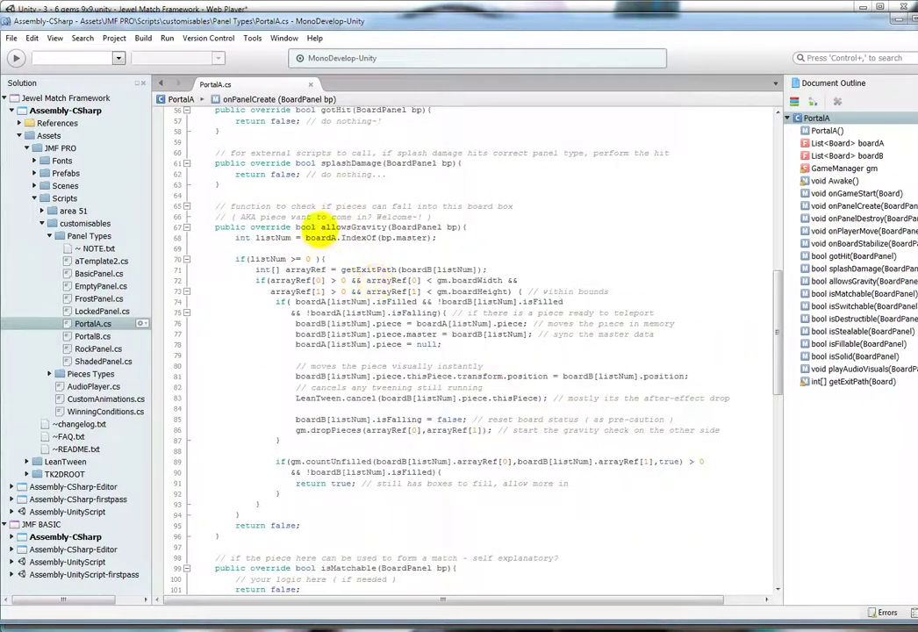
drag(273, 245, 423, 521)
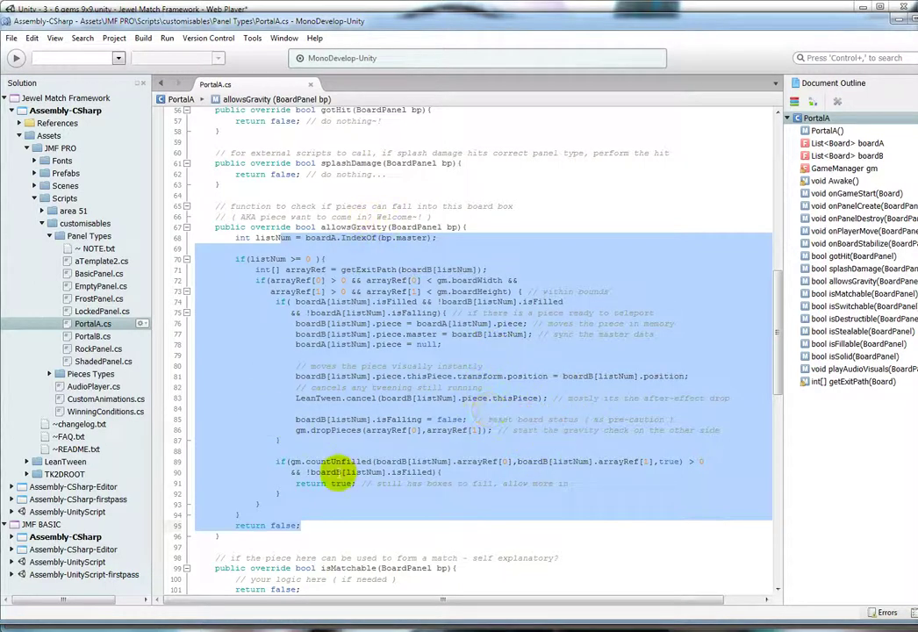
scroll(496, 492, down, 10)
scroll(497, 496, down, 12)
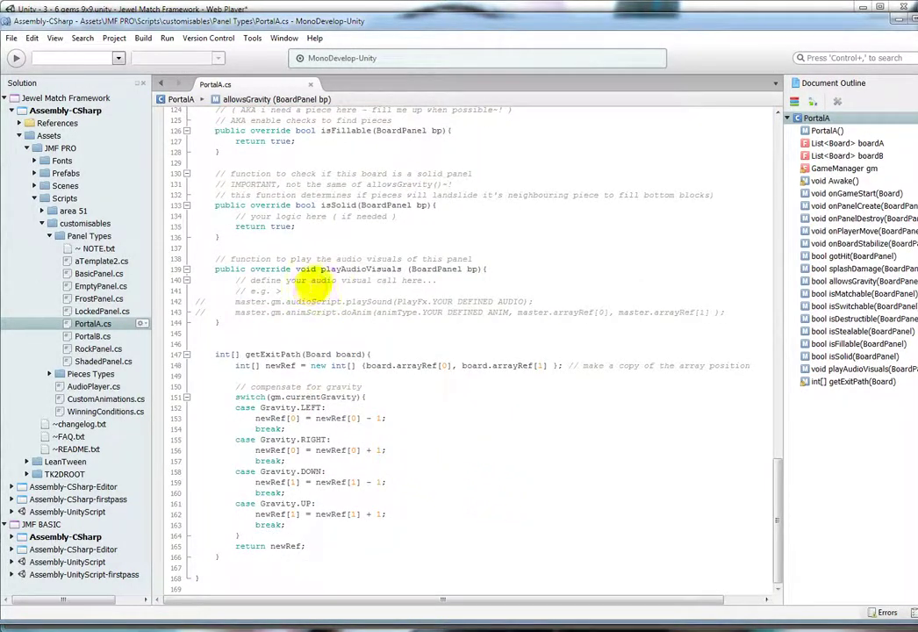
drag(341, 280, 347, 316)
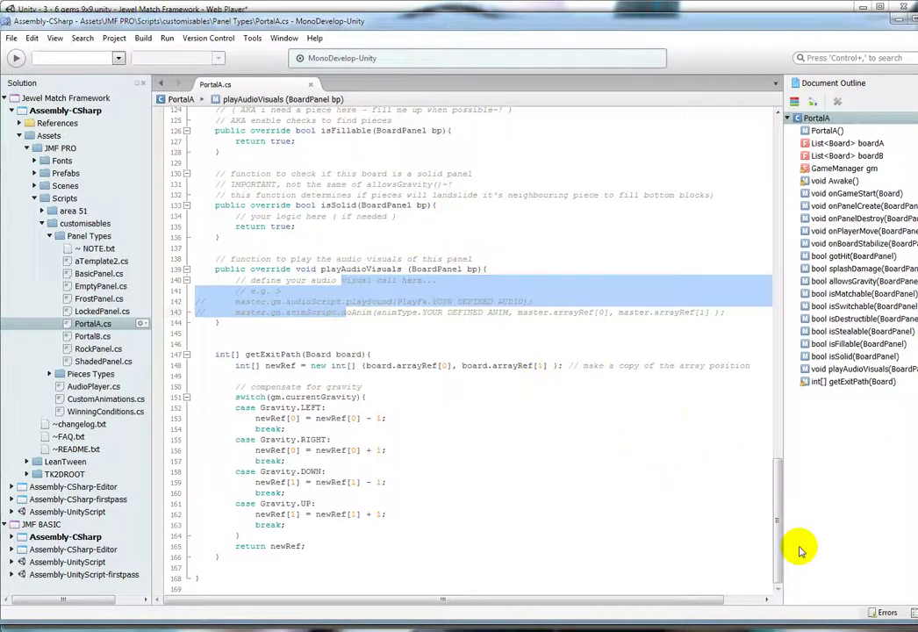
drag(779, 522, 728, 139)
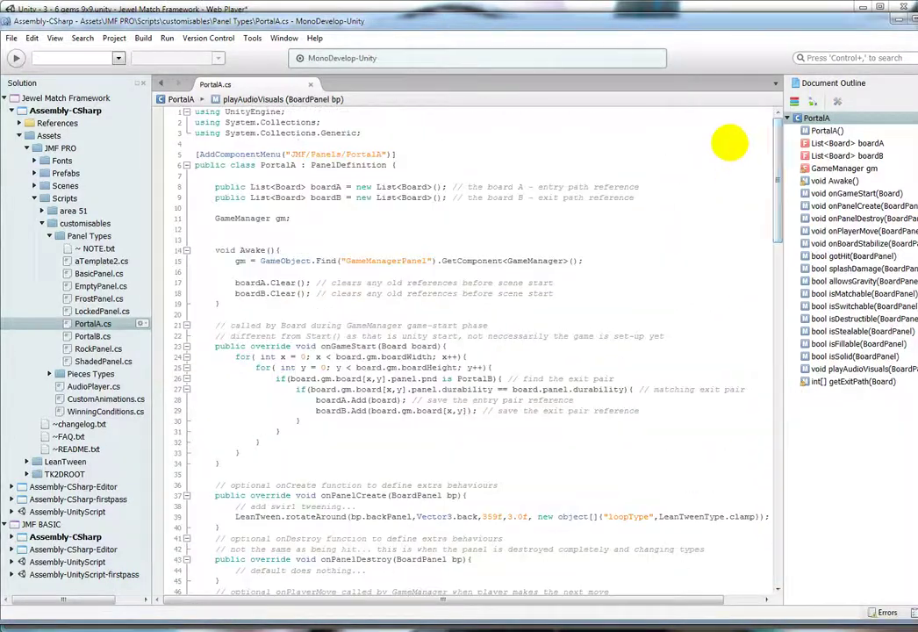
Switch back to Unity, open the Board Setup window from GameManagerPanel, and toggle Random On Start off and on again.
click(901, 12)
click(494, 558)
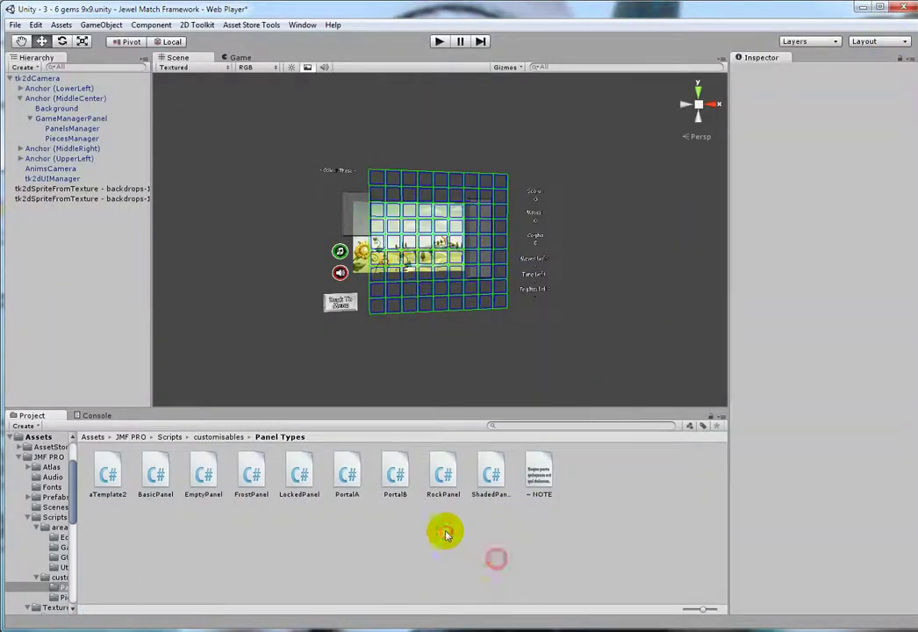
click(83, 119)
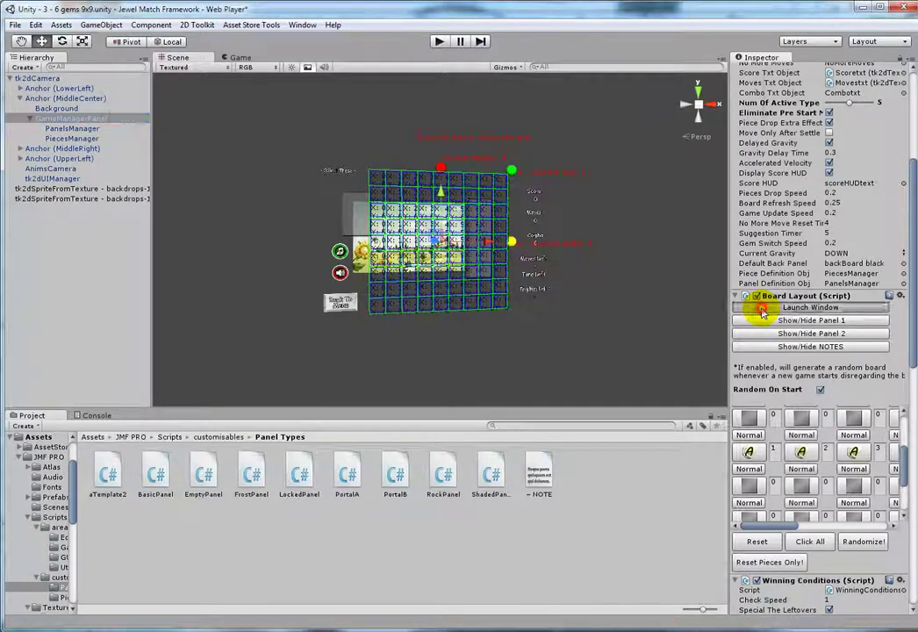
click(763, 309)
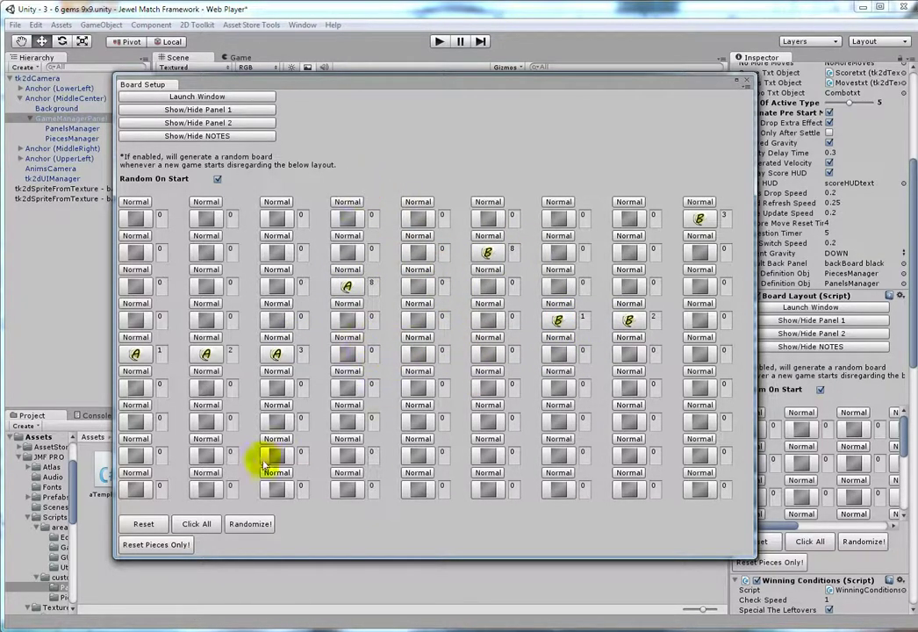
click(216, 180)
click(217, 179)
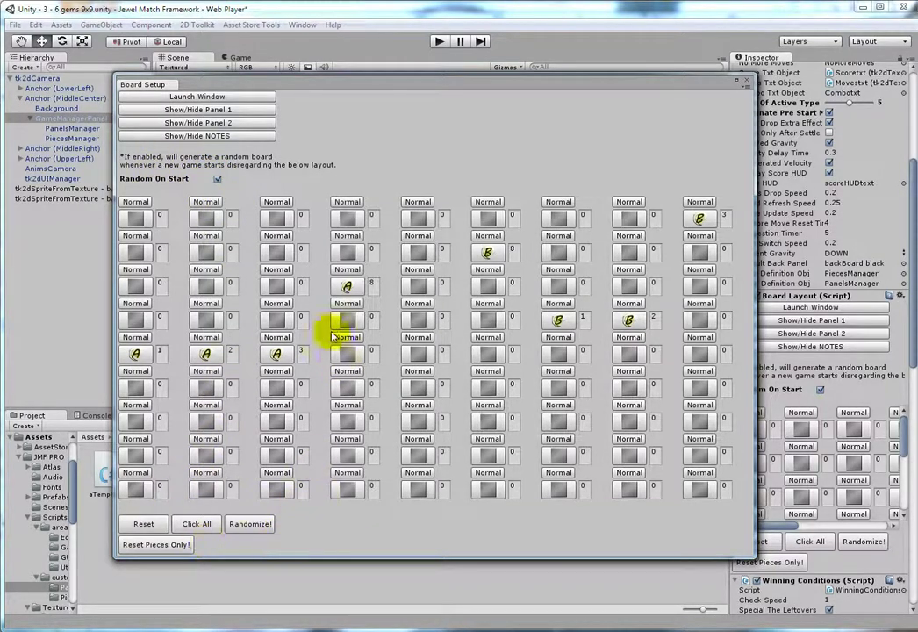
Expand the Random Panel Limit settings, set the random limits of PortalA and PortalB to 0, and hide the settings again.
click(233, 124)
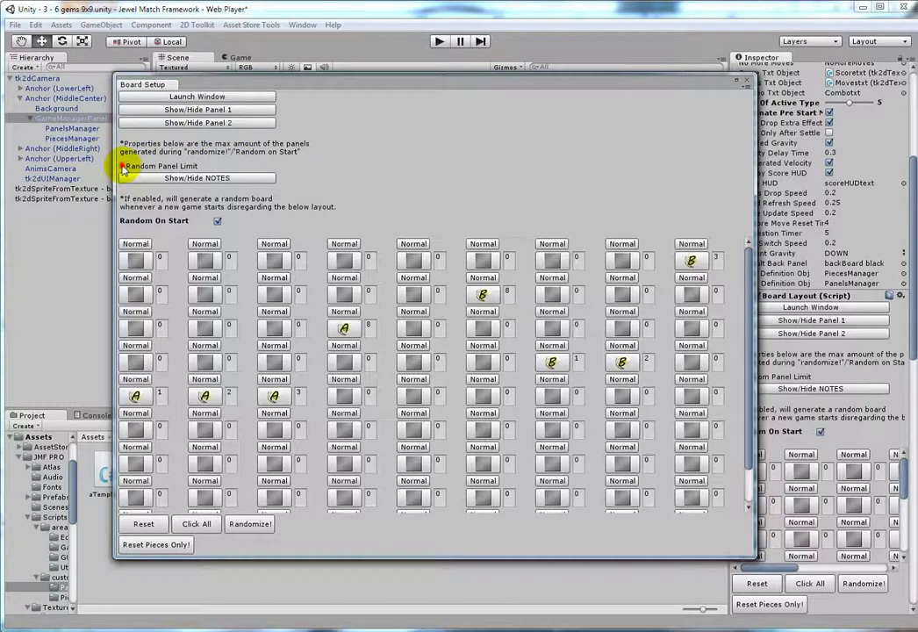
click(122, 167)
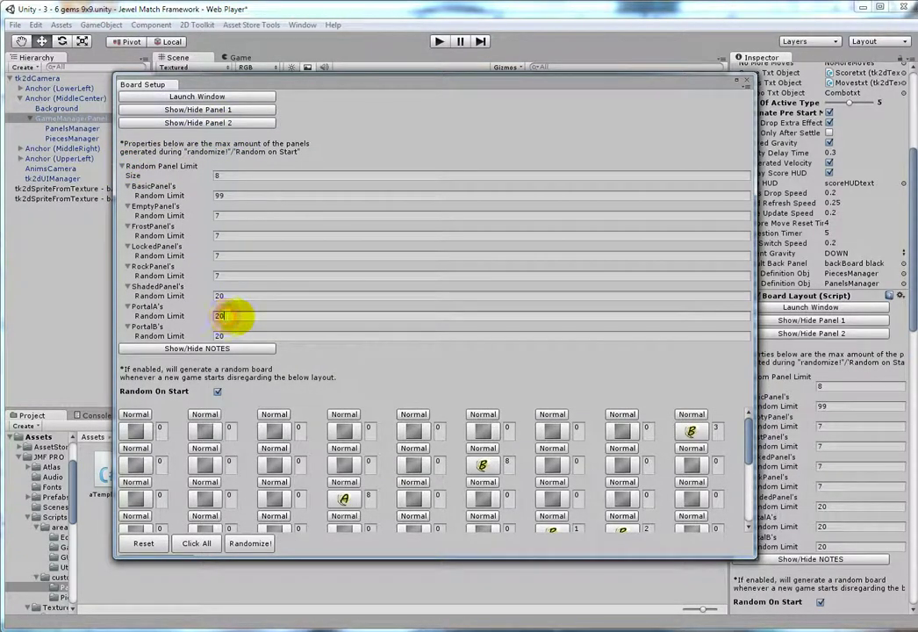
text(0)
key(Tab)
text(0)
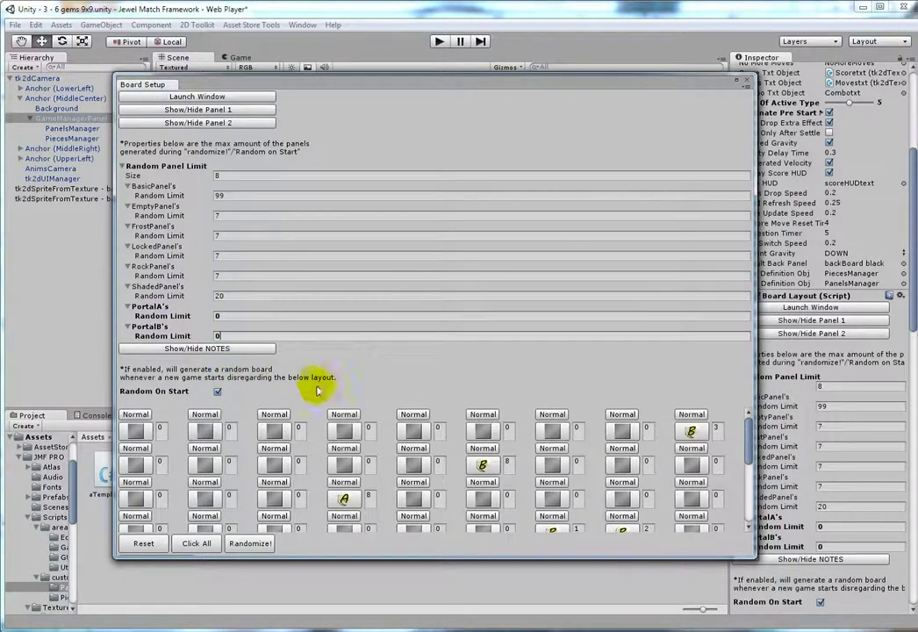
click(192, 123)
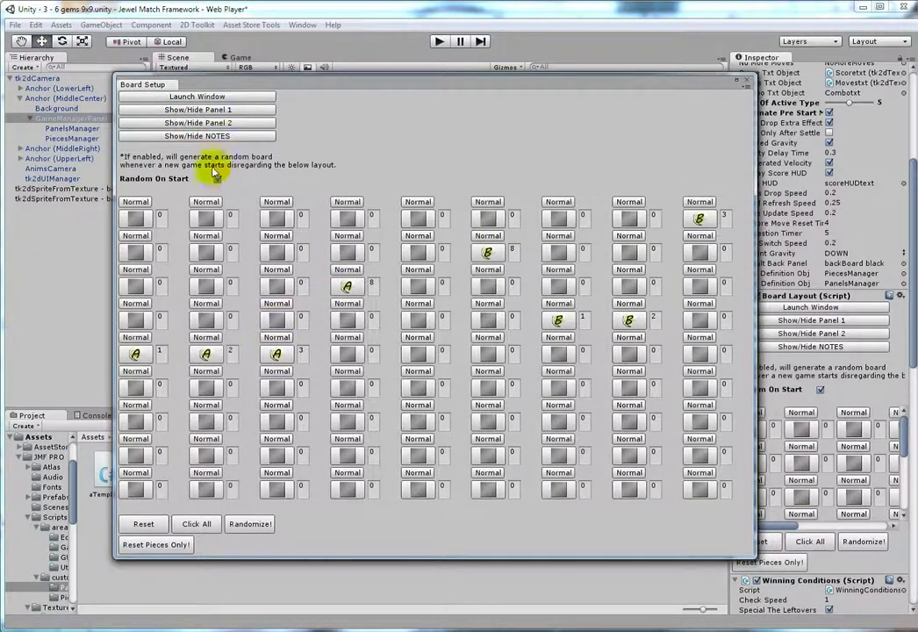
Close the Board Setup window, run the game to check the randomly generated board, and stop it.
click(745, 80)
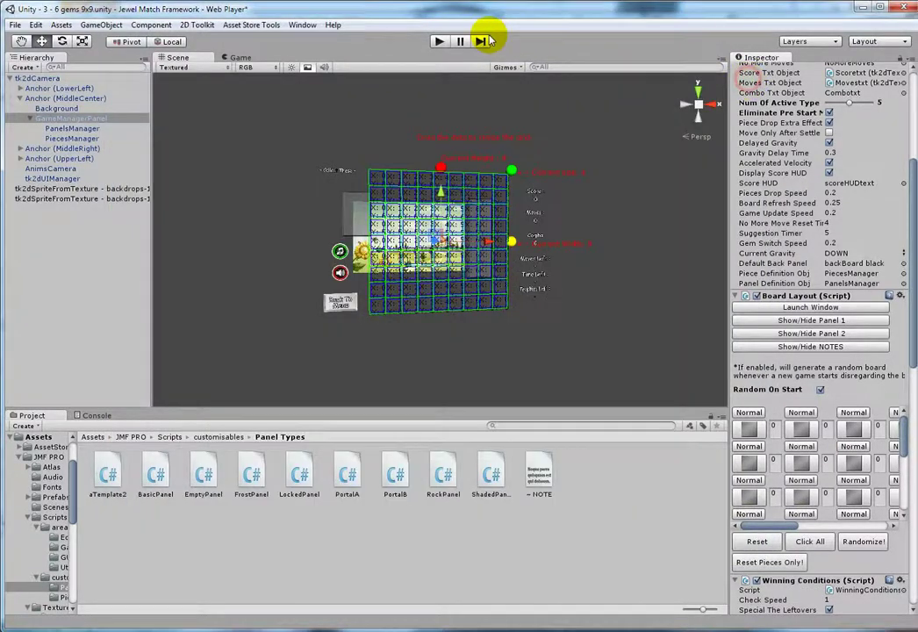
click(439, 41)
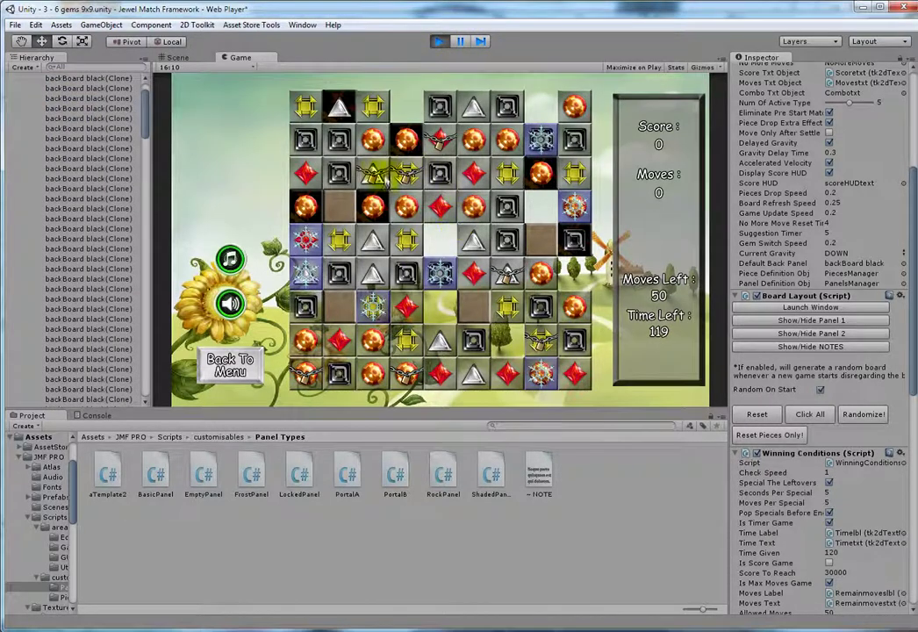
click(440, 42)
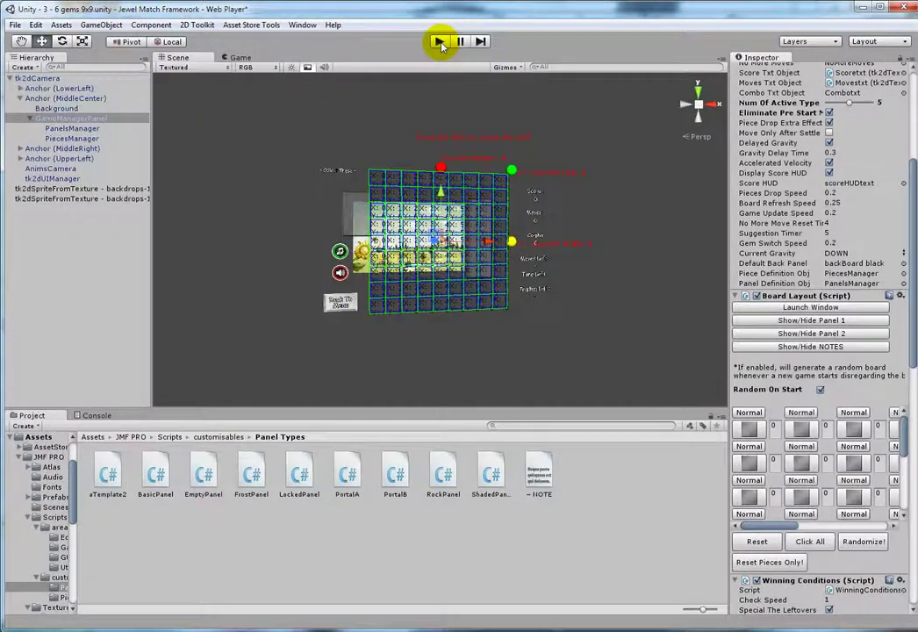
Select PanelsManager, collapse its Portal A component, and bring up the component's options to show Remove Component.
click(86, 128)
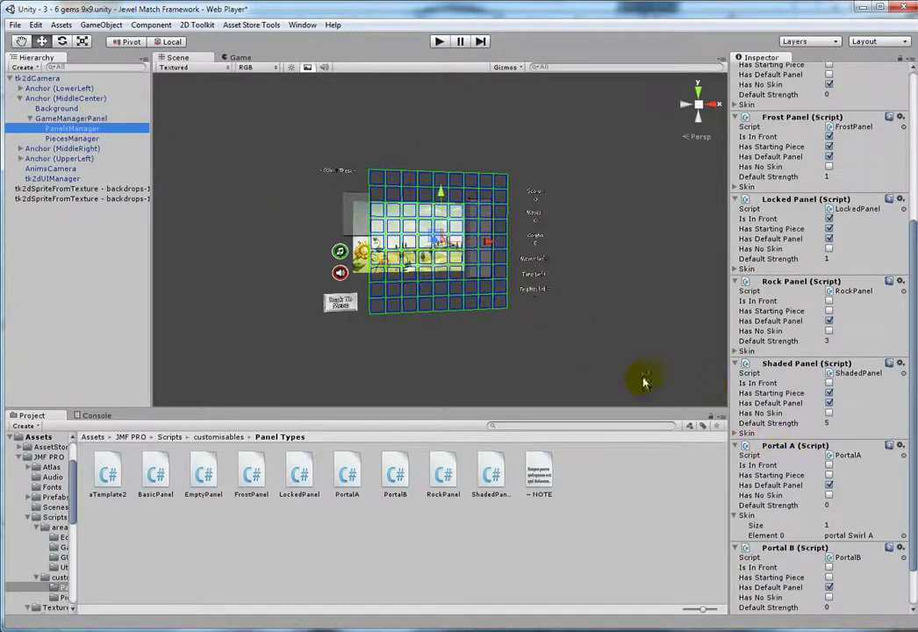
click(778, 447)
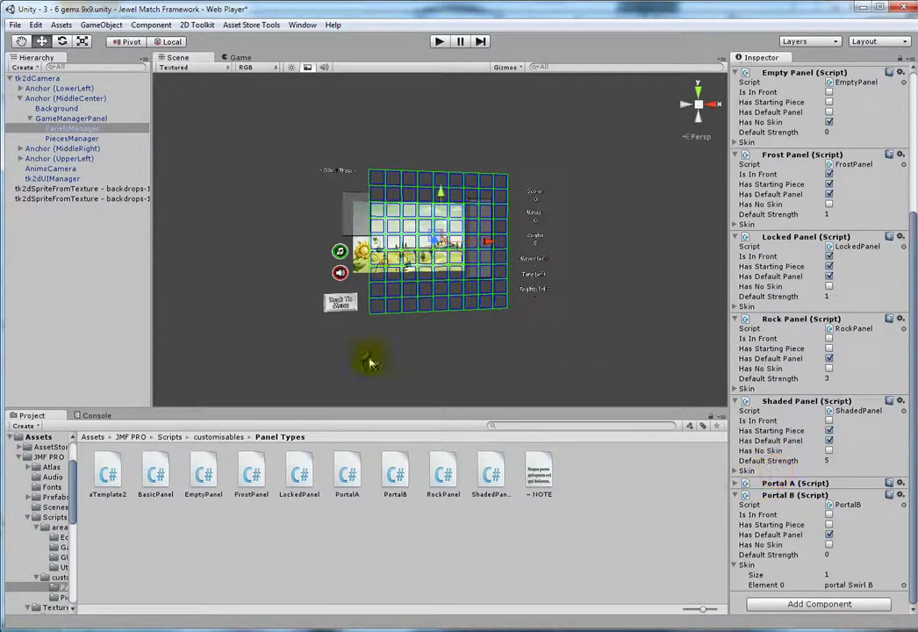
right_click(763, 484)
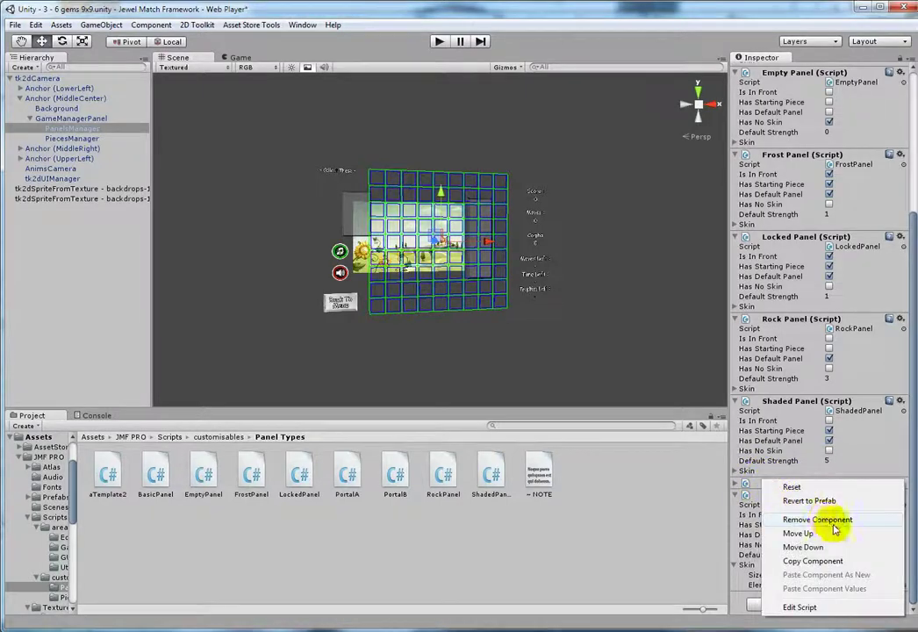
Dismiss the component options and reopen the Board Setup window from GameManagerPanel's Board Layout script.
click(78, 119)
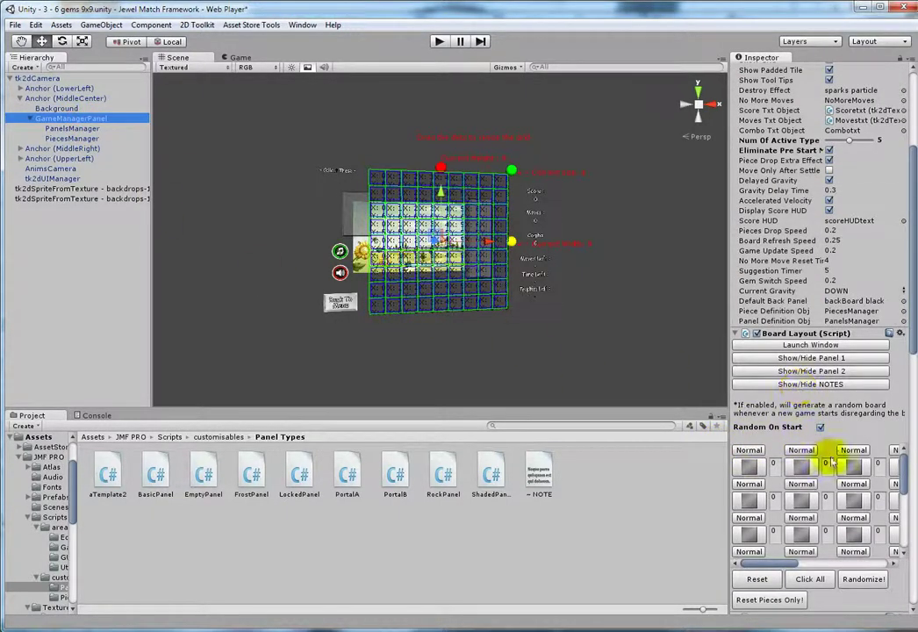
click(811, 345)
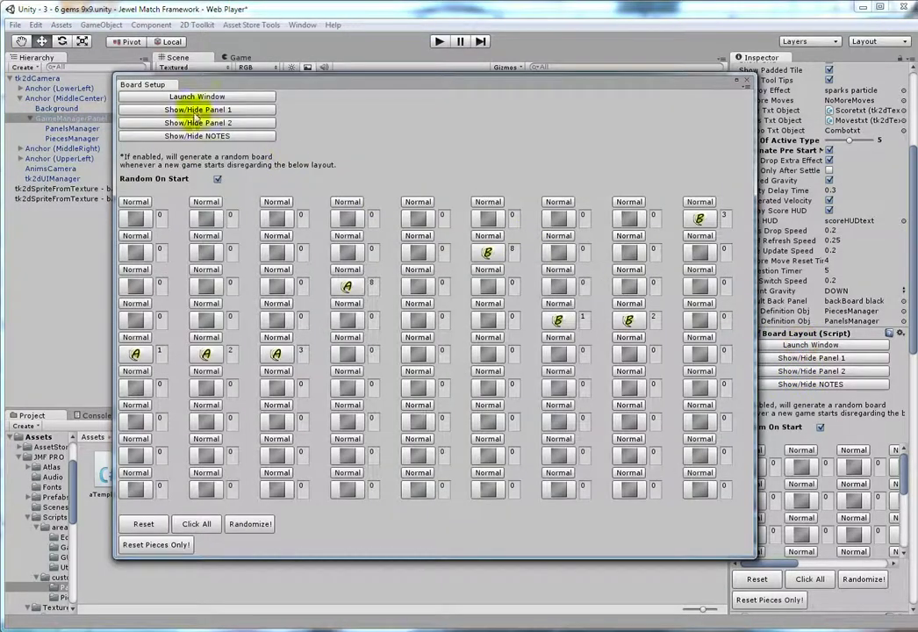